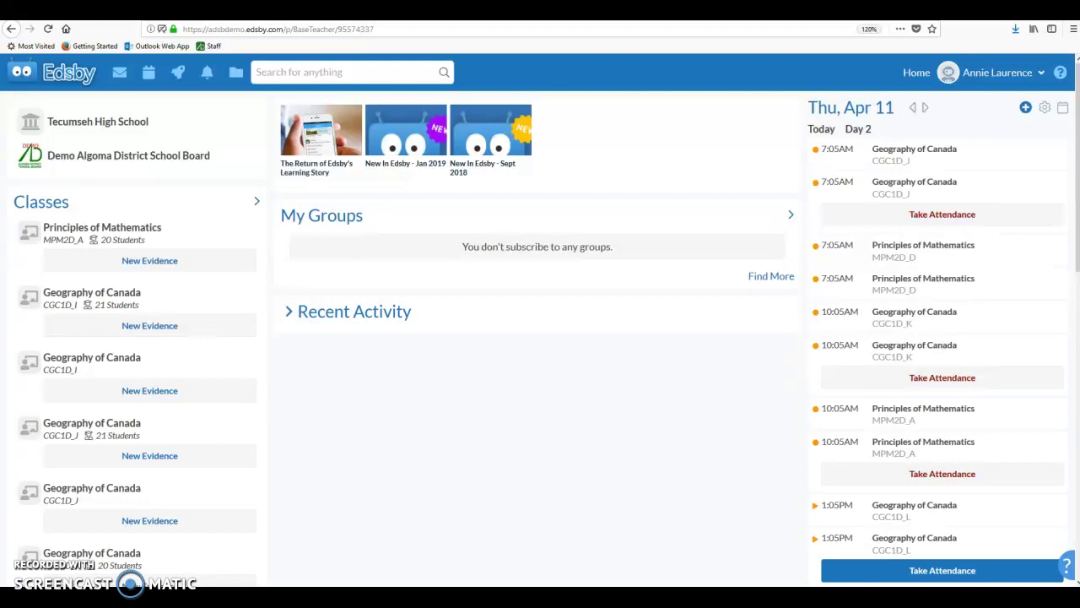
- Open the MPM2D_A Principles of Mathematics class and bring up its class setup
{"action": "left_click", "coordinate": [986, 78]}
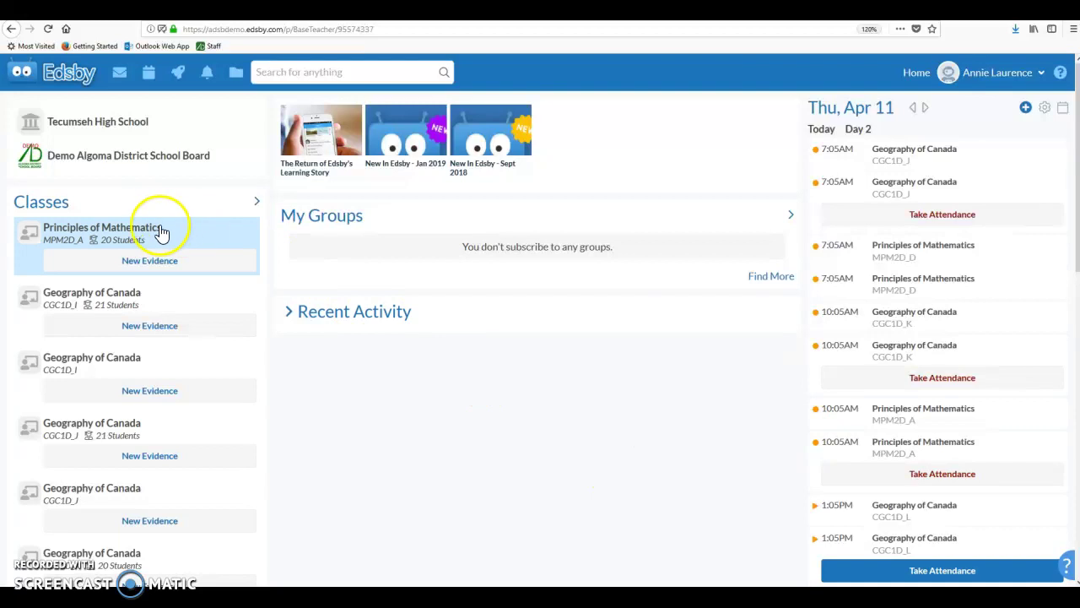
{"action": "left_click", "coordinate": [139, 237]}
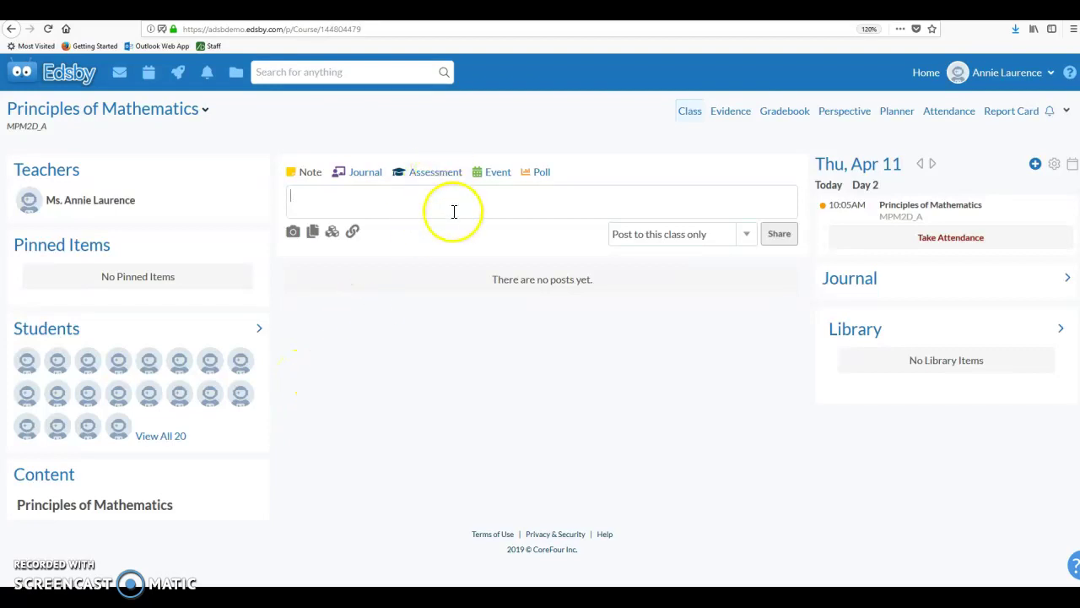
{"action": "left_click", "coordinate": [432, 182]}
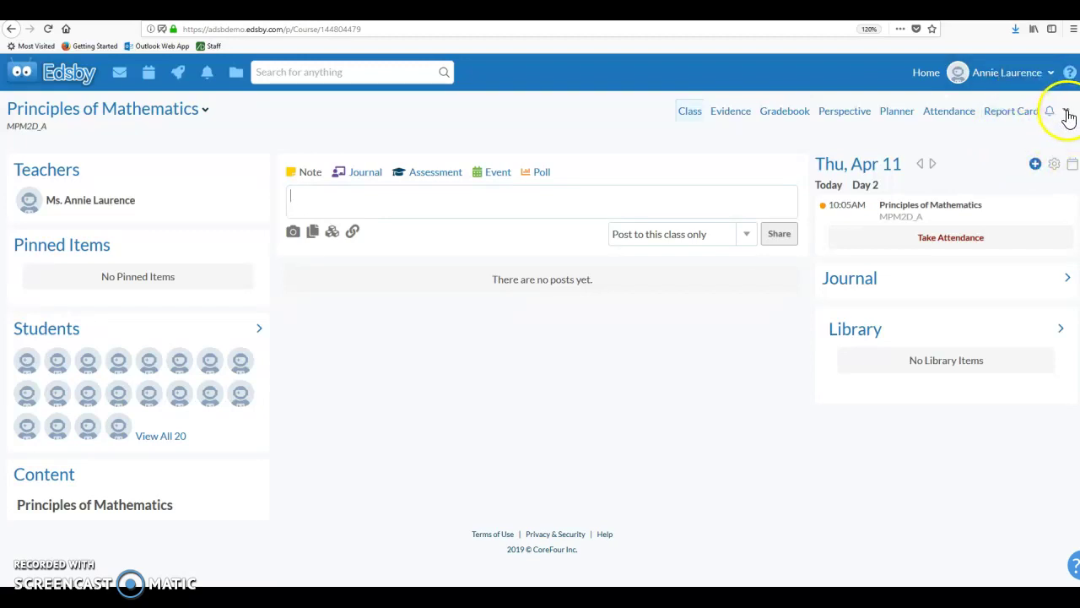
{"action": "left_click", "coordinate": [1067, 113]}
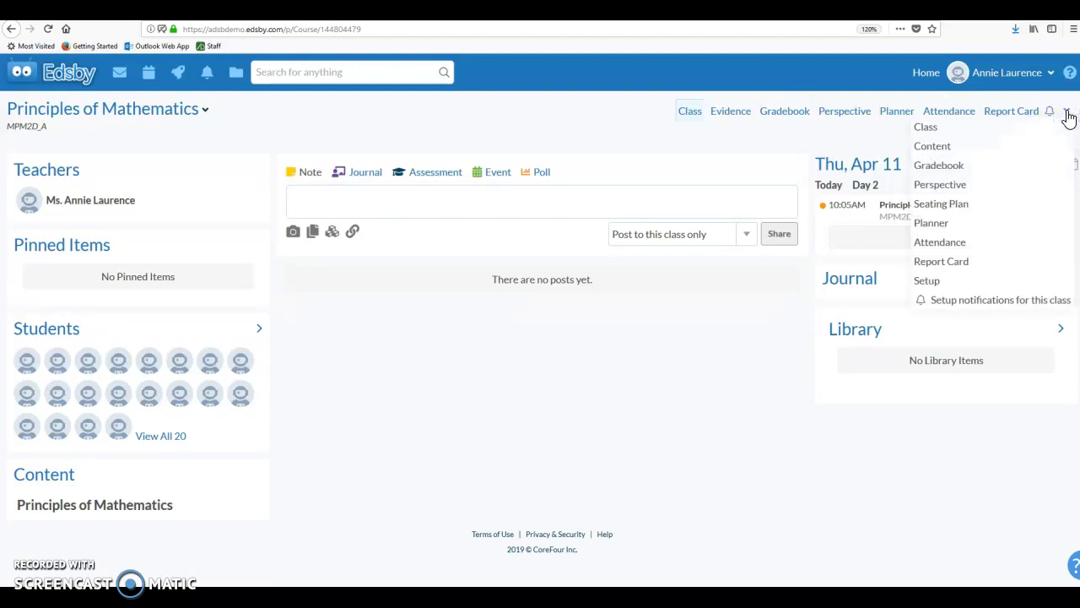
{"action": "left_click", "coordinate": [933, 283]}
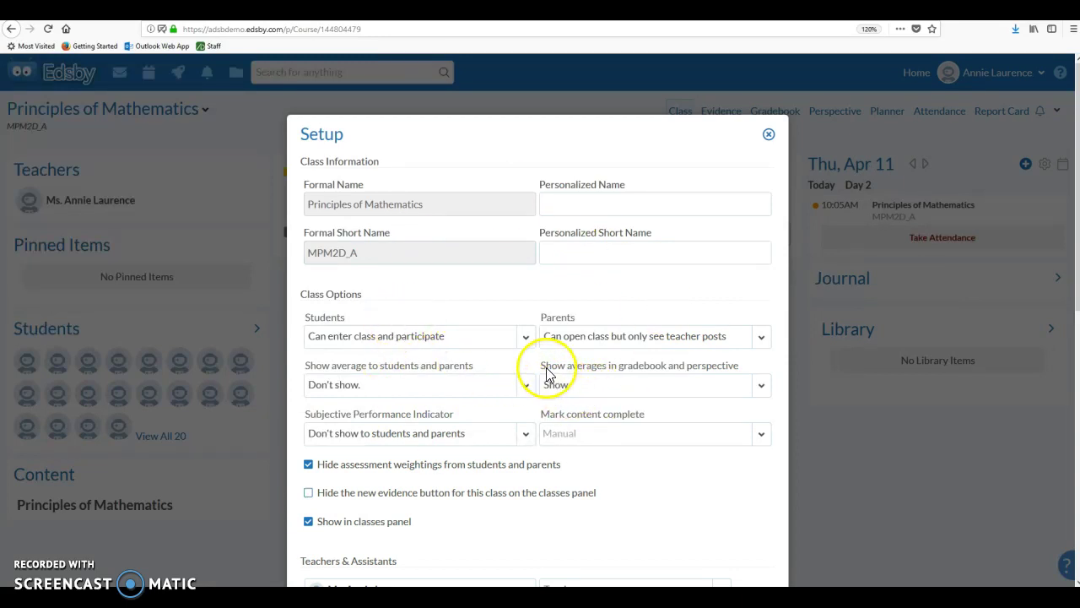
- Set the class option for showing averages in gradebook and perspective to "Don't show."
{"action": "left_click_drag", "start_coordinate": [536, 365], "coordinate": [740, 365]}
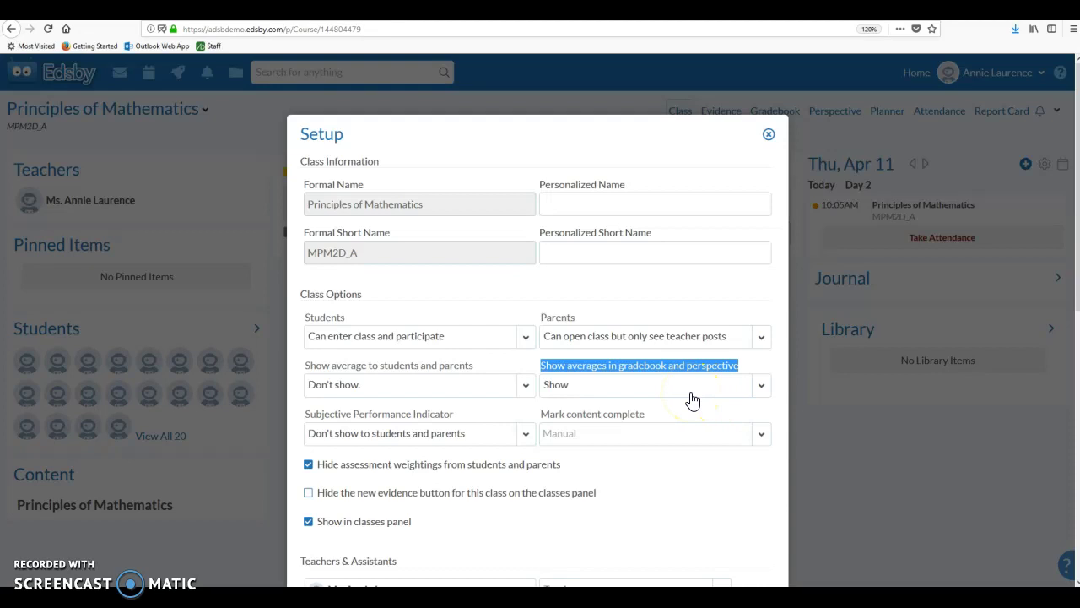
{"action": "left_click", "coordinate": [690, 398]}
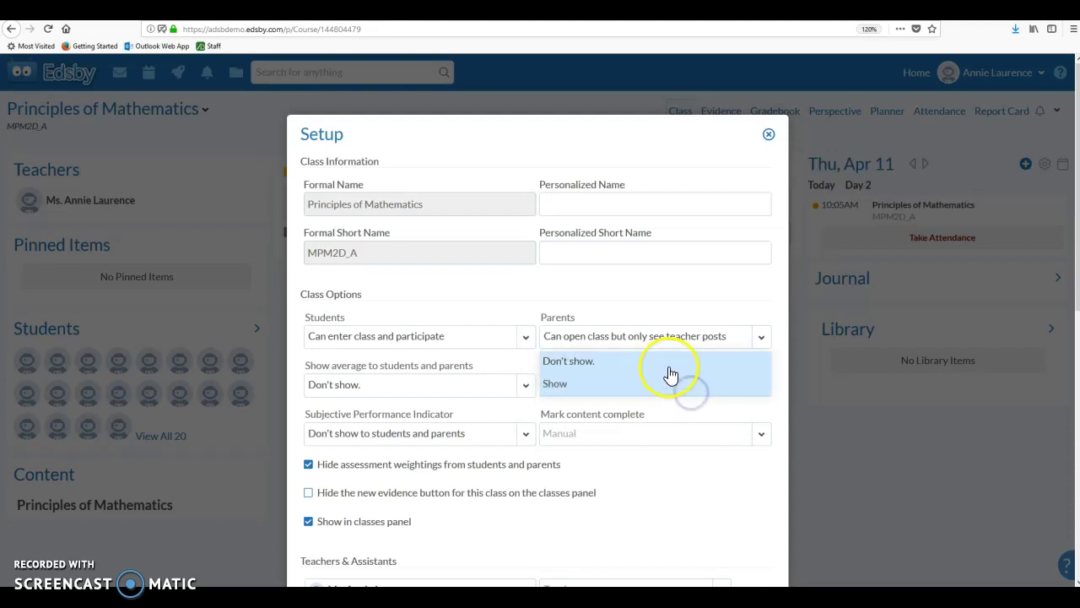
{"action": "left_click", "coordinate": [666, 362]}
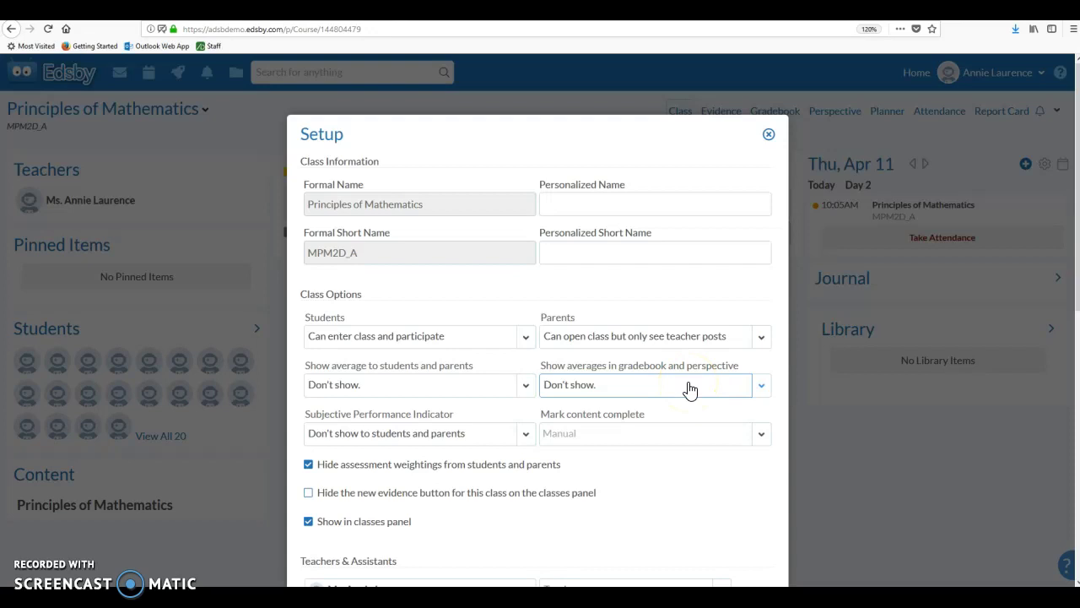
- Set averages in gradebook and perspective to Show and save the class setup
{"action": "left_click", "coordinate": [688, 388]}
{"action": "left_click", "coordinate": [645, 406]}
{"action": "left_click_drag", "start_coordinate": [1074, 285], "coordinate": [1076, 295]}
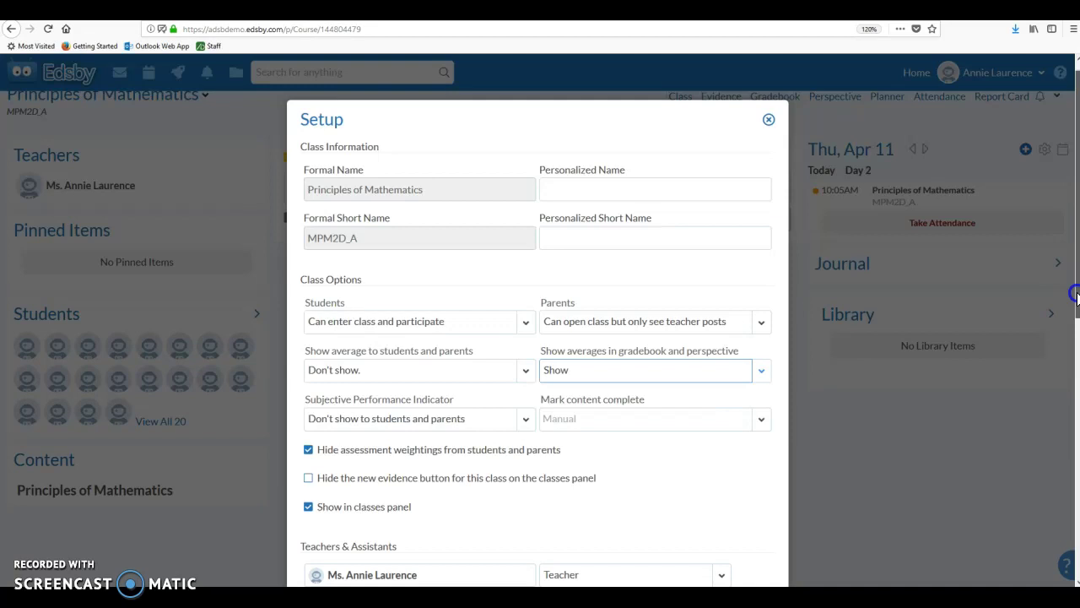
{"action": "scroll", "coordinate": [1075, 295], "scroll_direction": "down", "scroll_amount": 5}
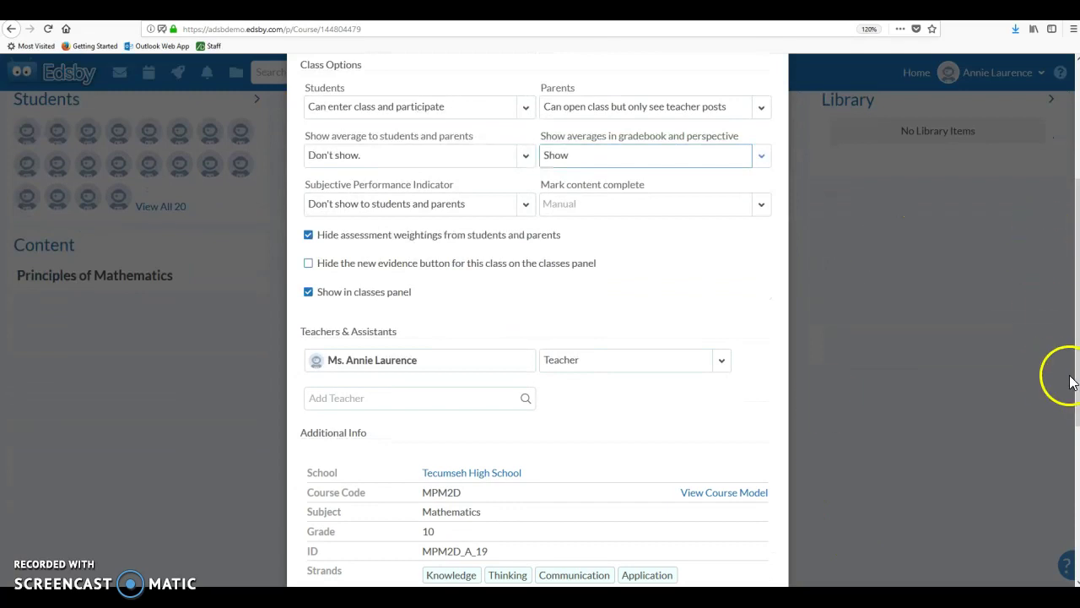
{"action": "scroll", "coordinate": [1065, 374], "scroll_direction": "down", "scroll_amount": 4}
{"action": "scroll", "coordinate": [996, 414], "scroll_direction": "down", "scroll_amount": 3}
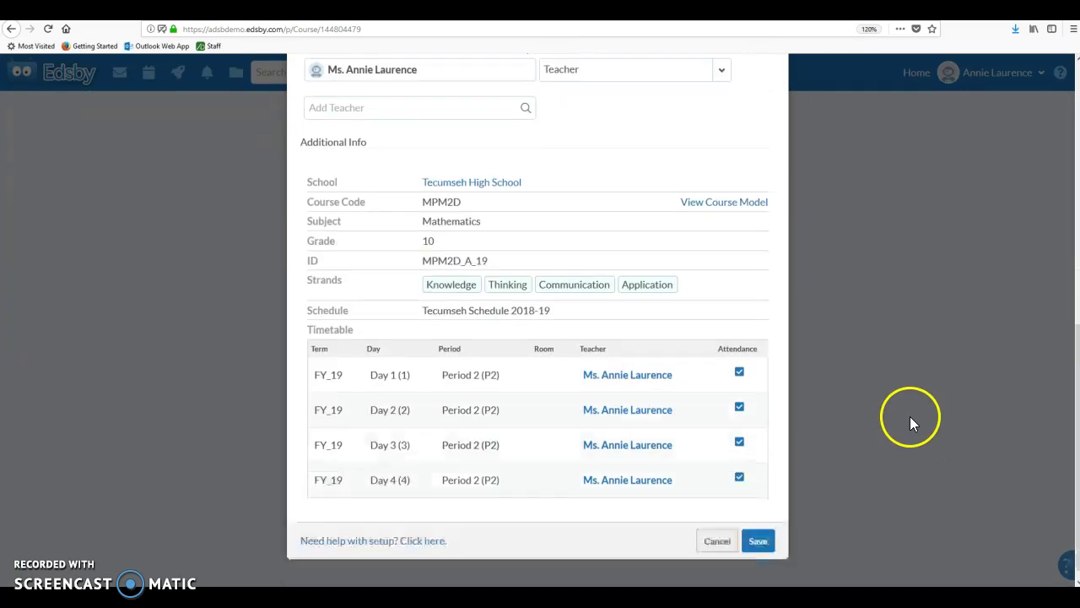
{"action": "left_click", "coordinate": [760, 532]}
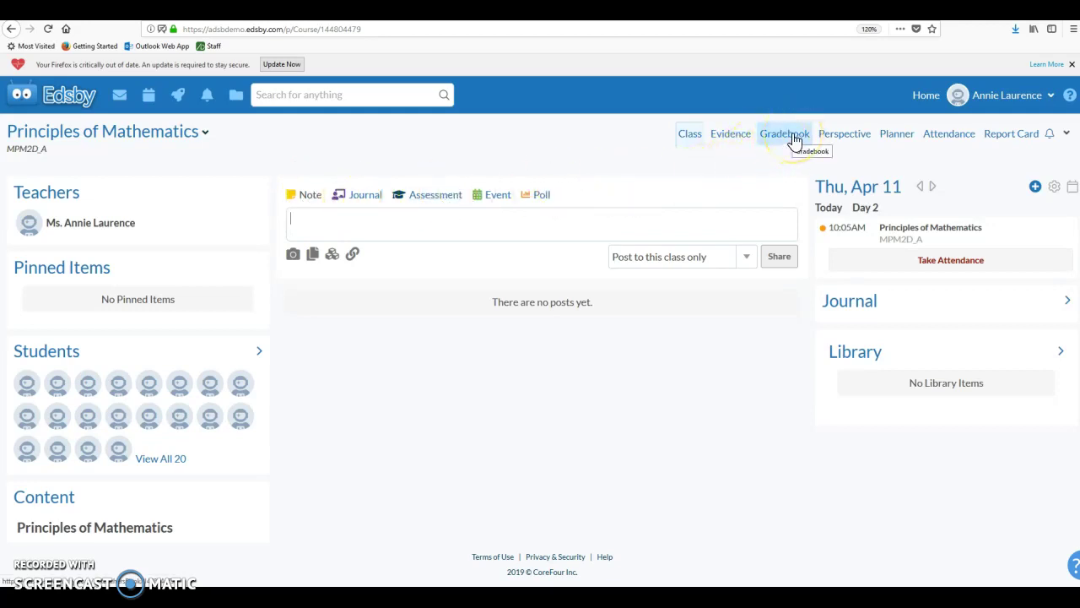
- Open the class gradebook and start editing its assessment weighting
{"action": "left_click", "coordinate": [793, 140]}
{"action": "left_click", "coordinate": [777, 141]}
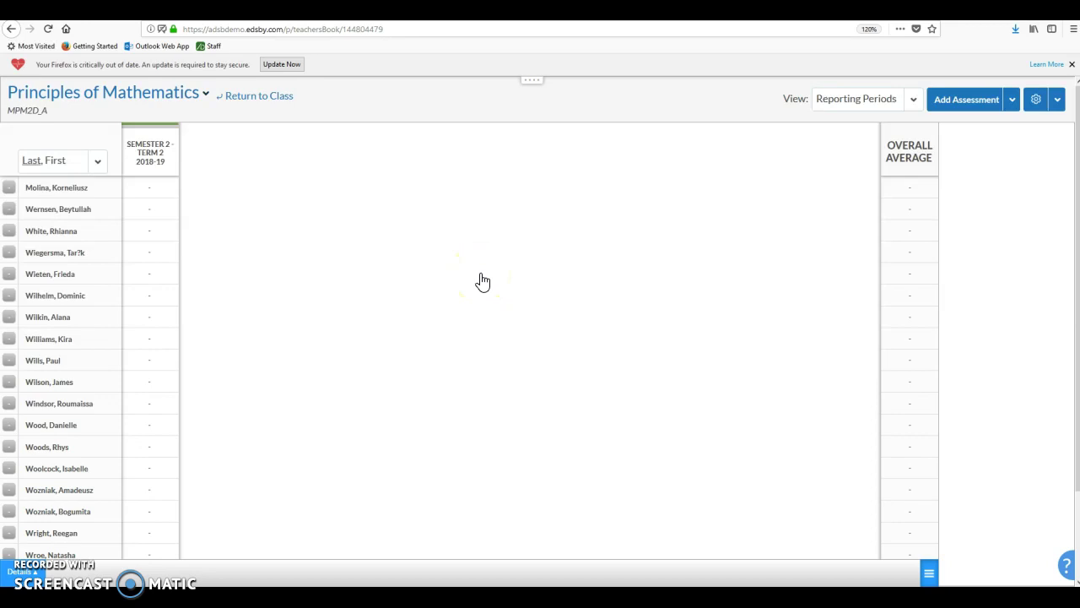
{"action": "left_click", "coordinate": [364, 236]}
{"action": "left_click", "coordinate": [114, 554]}
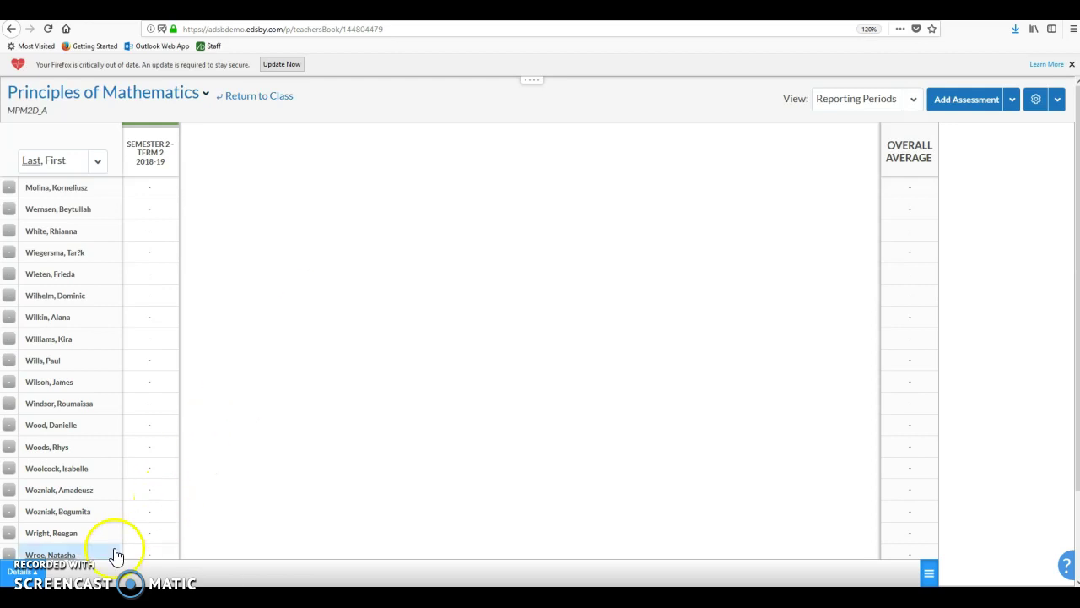
{"action": "left_click", "coordinate": [616, 218]}
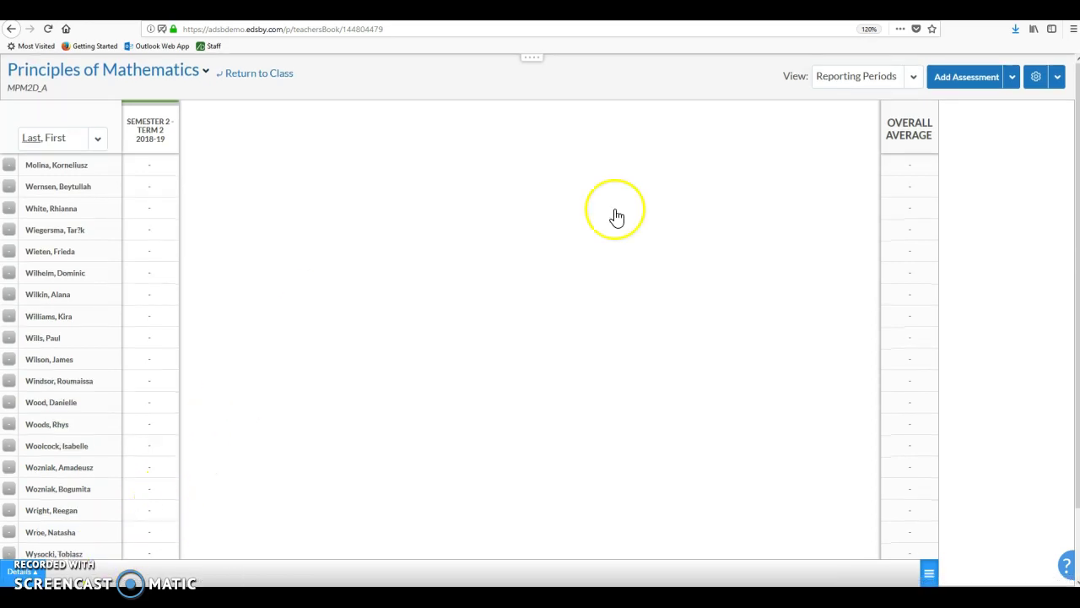
{"action": "left_click", "coordinate": [1041, 78]}
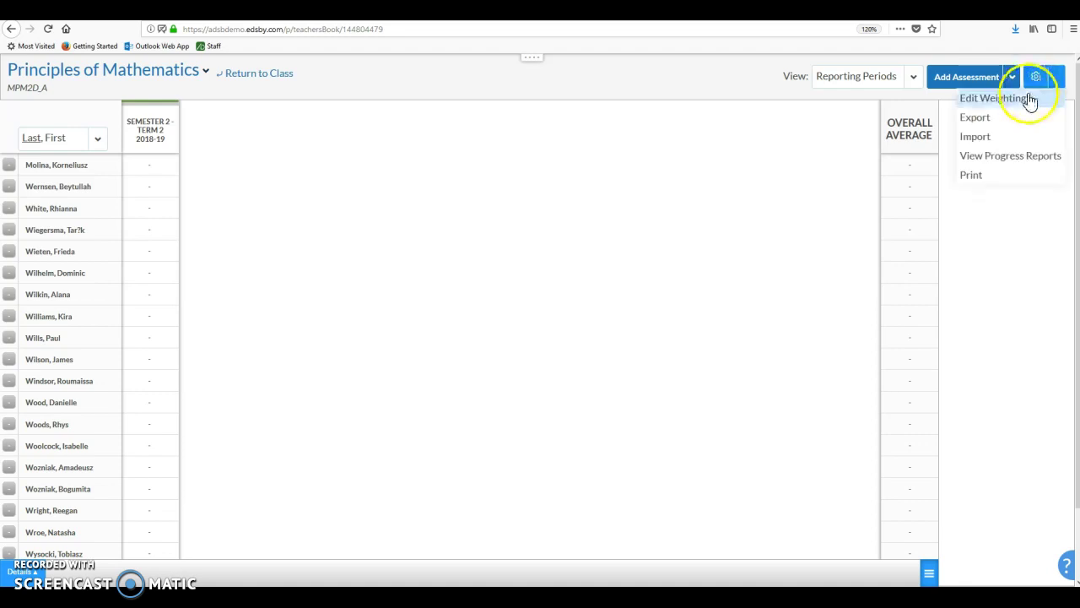
{"action": "left_click", "coordinate": [1021, 99]}
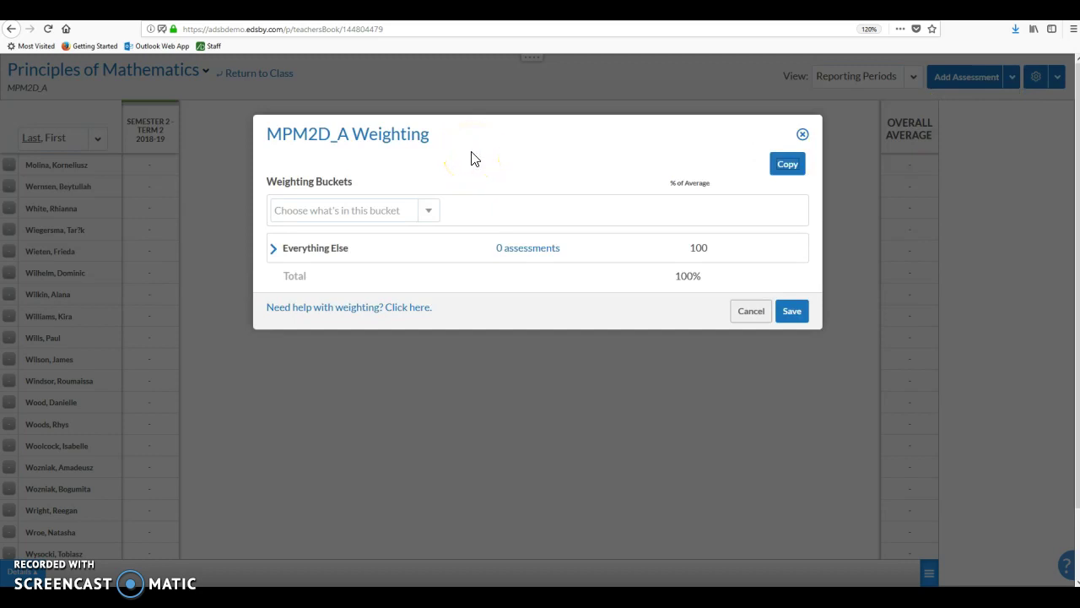
- Try adding a KTCA weighting bucket and remove it again
{"action": "left_click", "coordinate": [428, 215]}
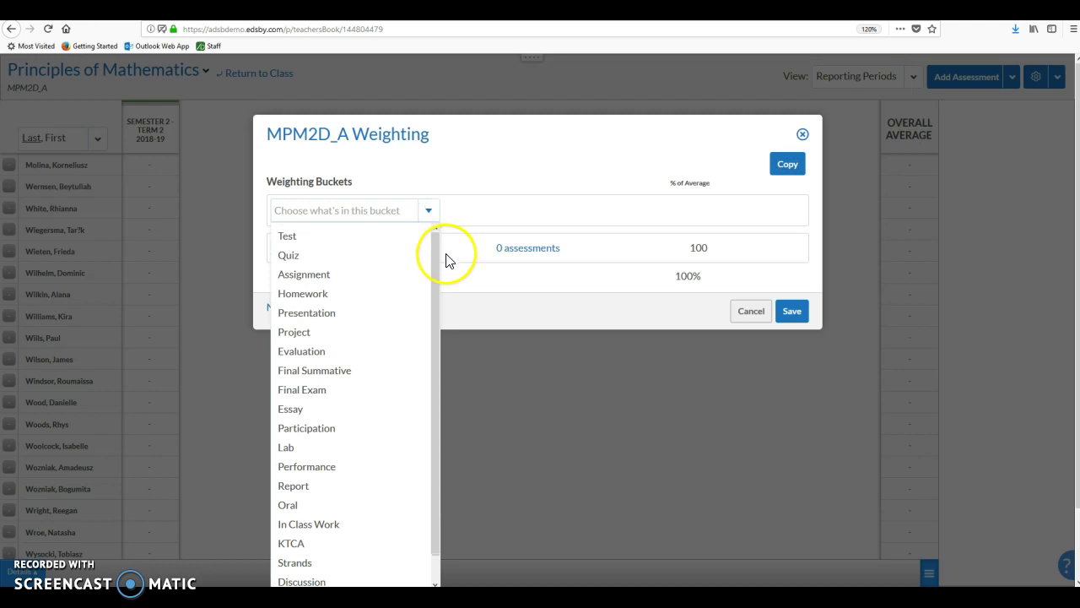
{"action": "left_click", "coordinate": [441, 357]}
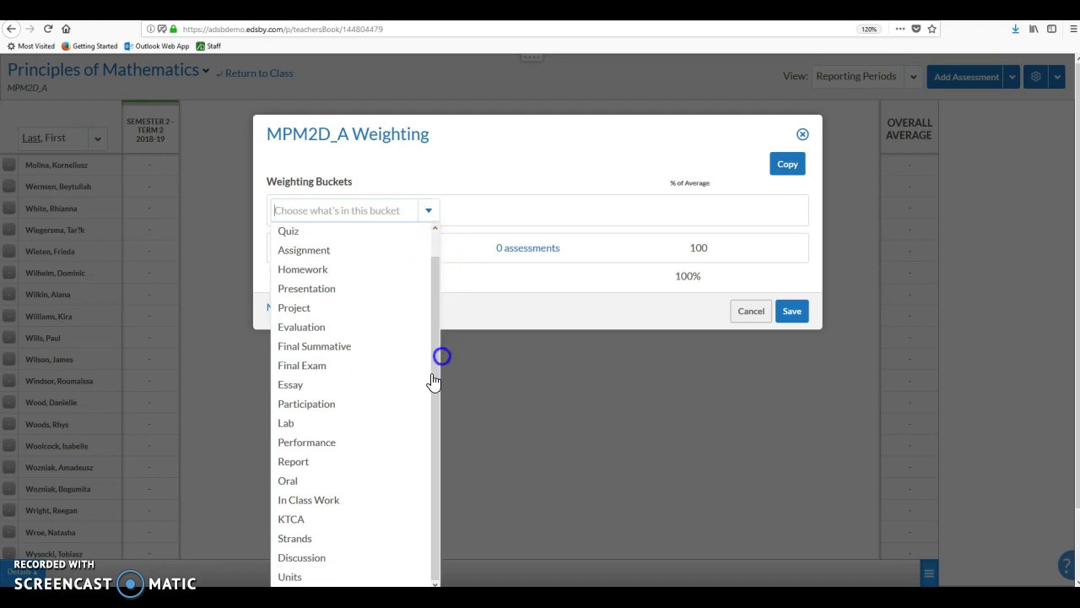
{"action": "left_click", "coordinate": [292, 518]}
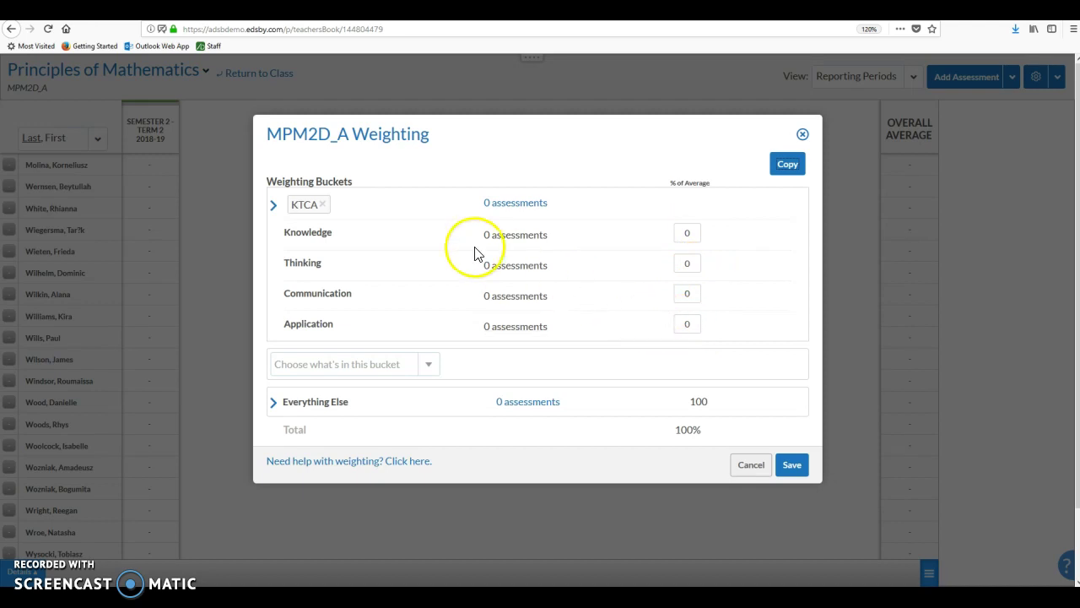
{"action": "left_click", "coordinate": [322, 205]}
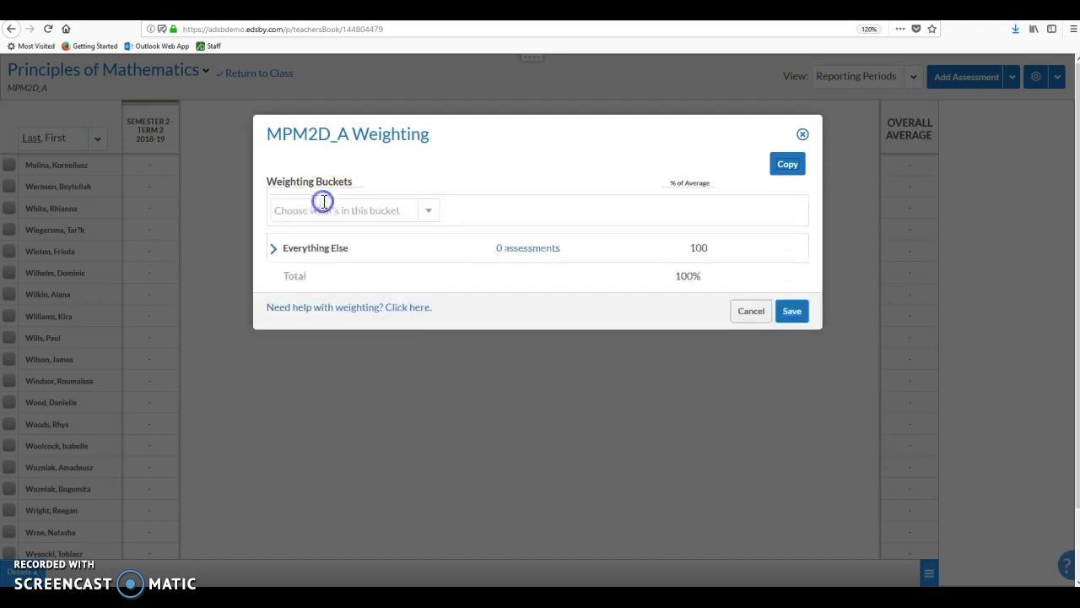
- Review the available bucket categories and the term mark breakdown document in Word, and return to the Edsby weighting dialog
{"action": "left_click", "coordinate": [434, 215]}
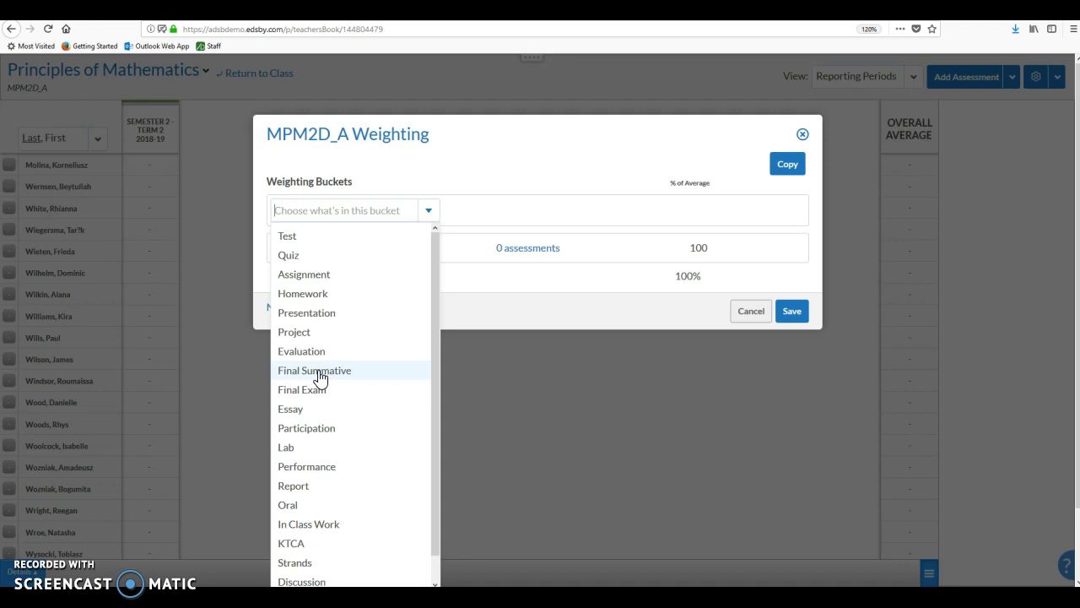
{"action": "left_click", "coordinate": [429, 211]}
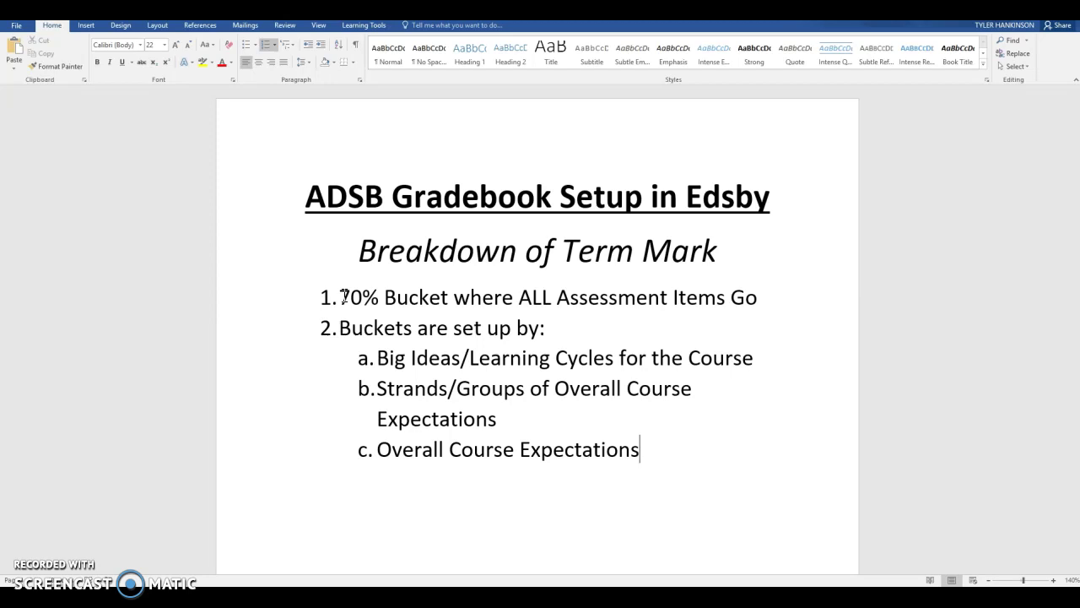
{"action": "left_click", "coordinate": [296, 515]}
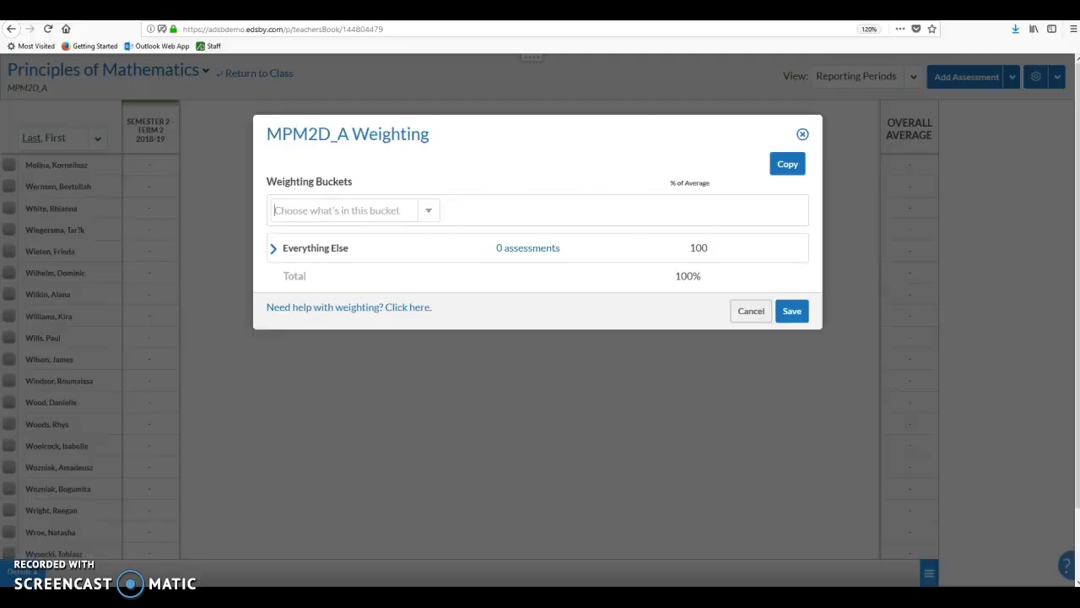
- Create one weighting bucket combining Final Summative and Final Exam, weighted at 30% of the average
{"action": "left_click", "coordinate": [432, 218]}
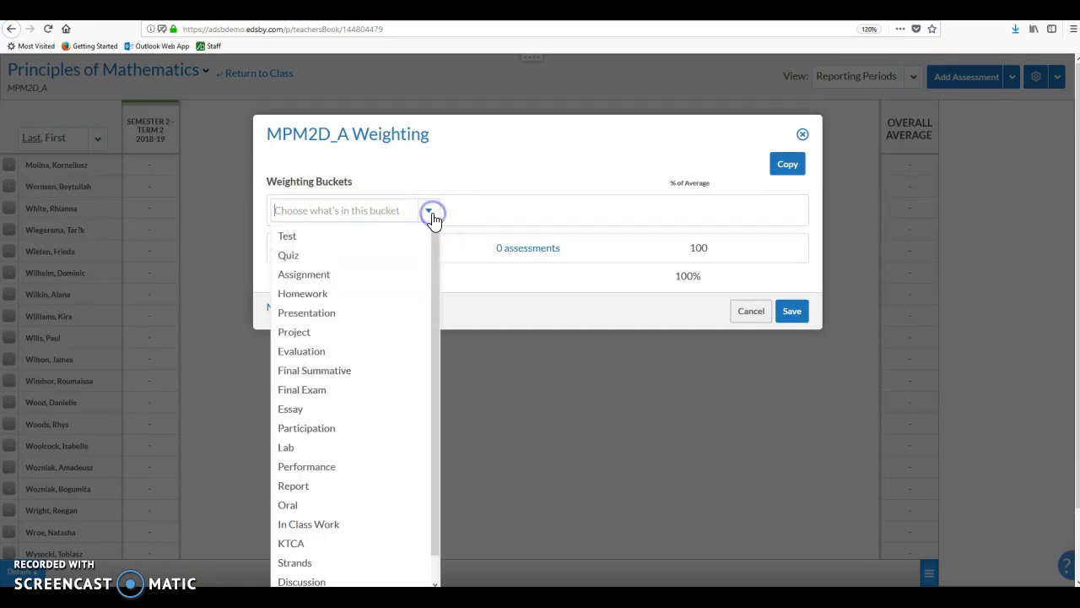
{"action": "left_click", "coordinate": [344, 375]}
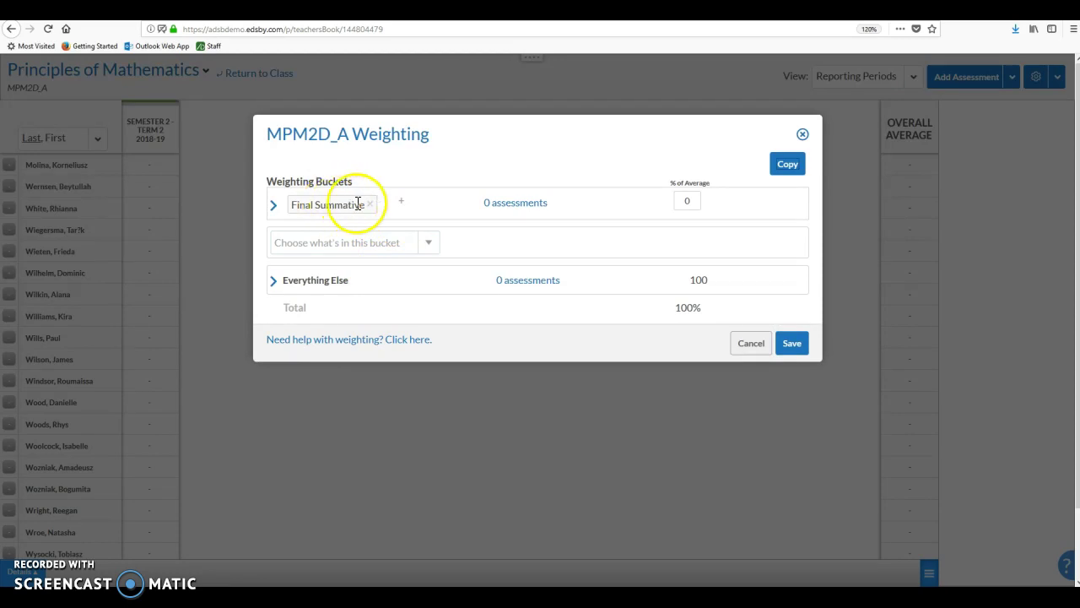
{"action": "left_click", "coordinate": [403, 206]}
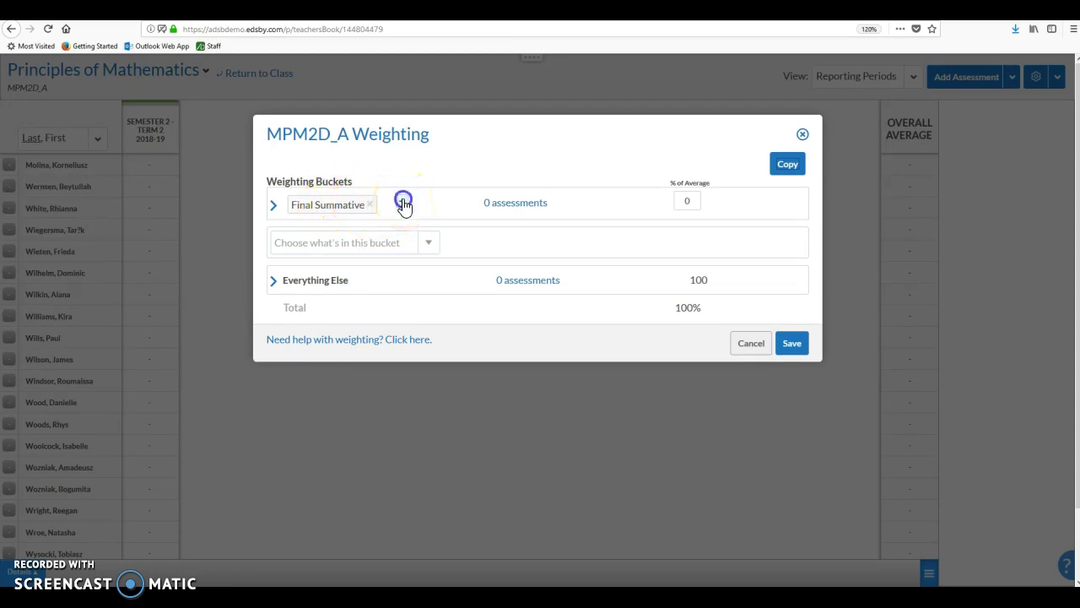
{"action": "left_click", "coordinate": [429, 363]}
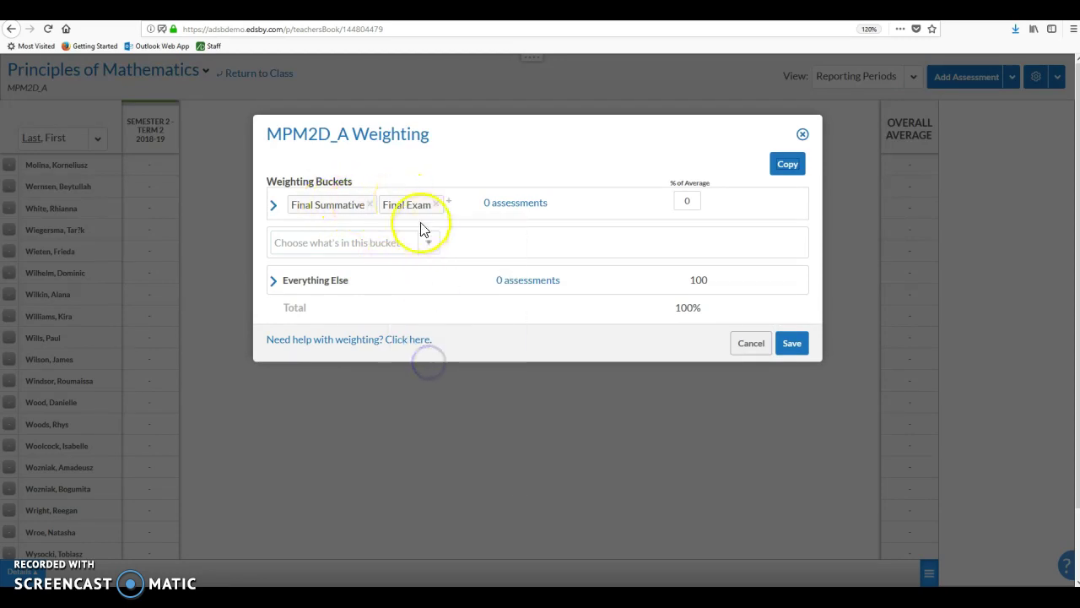
{"action": "left_click", "coordinate": [690, 201]}
{"action": "type", "text": "30"}
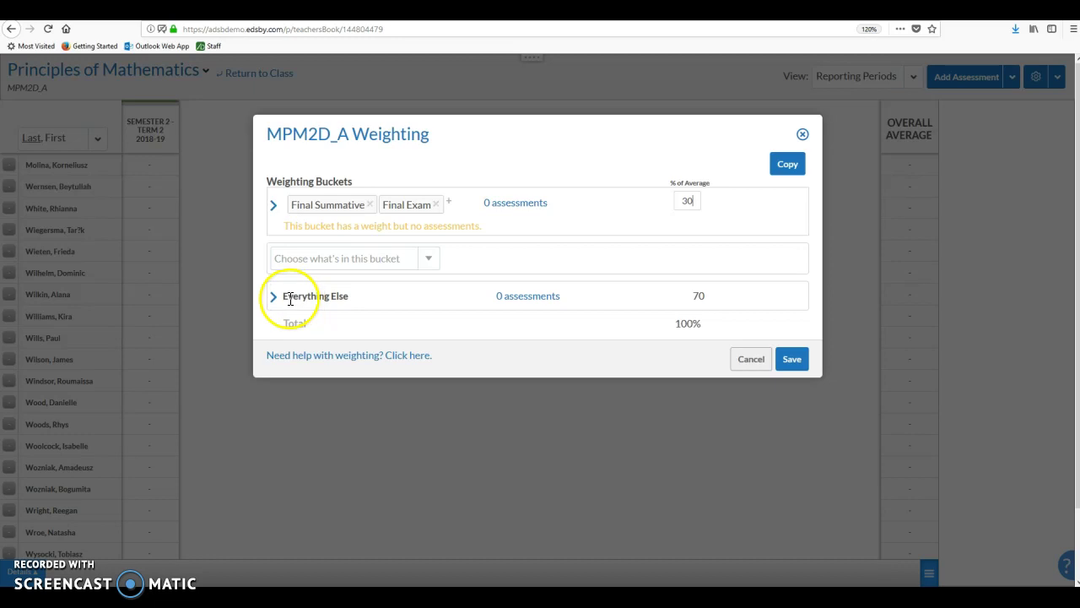
{"action": "left_click_drag", "start_coordinate": [280, 296], "coordinate": [371, 304]}
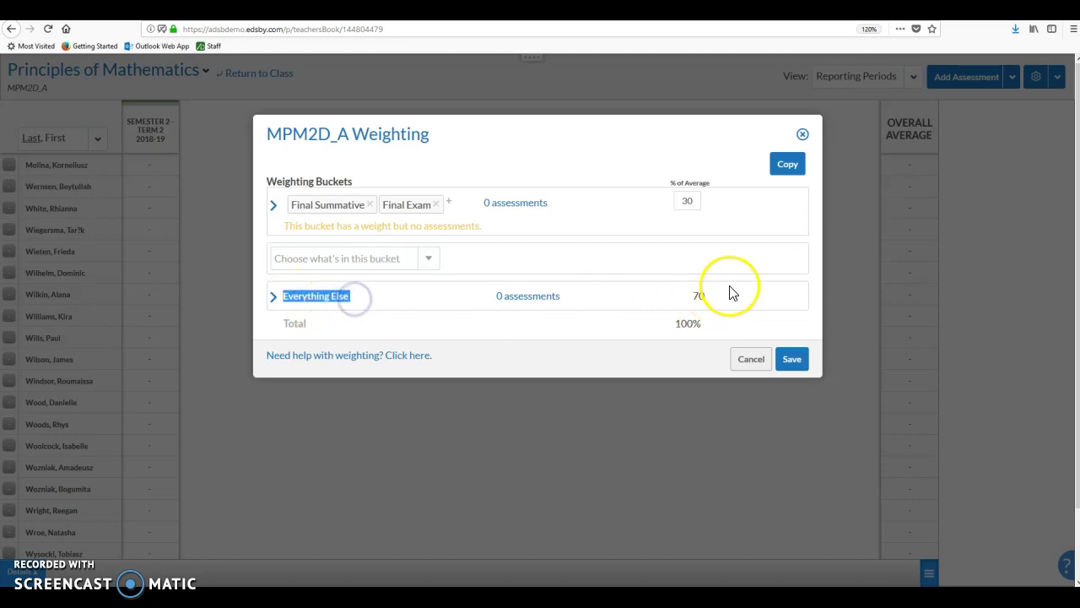
{"action": "left_click_drag", "start_coordinate": [709, 297], "coordinate": [689, 298]}
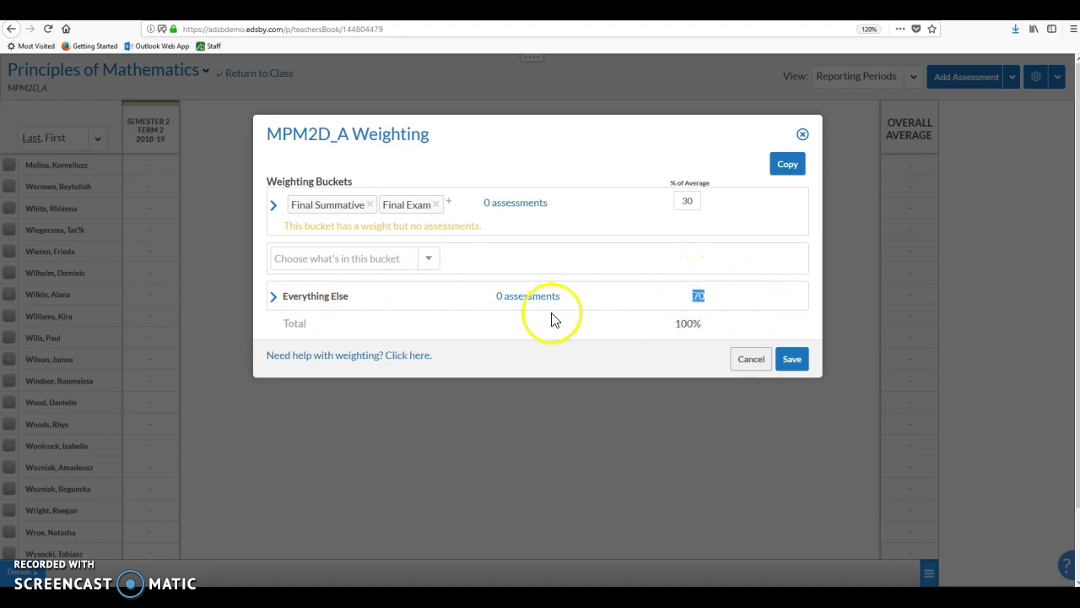
{"action": "left_click", "coordinate": [733, 299]}
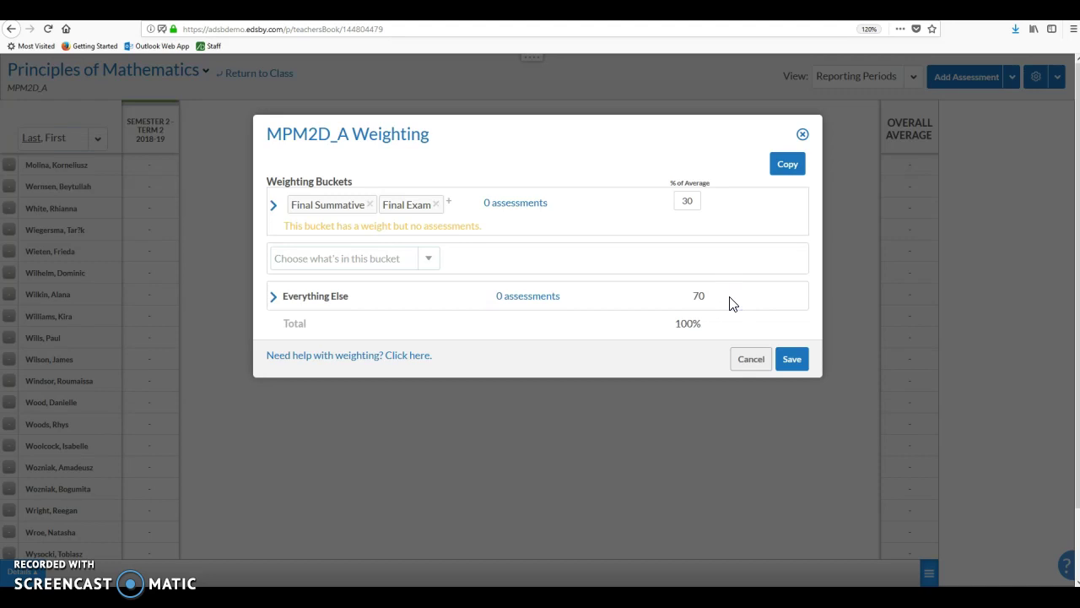
{"action": "left_click", "coordinate": [482, 292]}
- Remove Final Exam from the combined bucket and set the Final Summative bucket's weight to 10%
{"action": "left_click", "coordinate": [438, 206]}
{"action": "left_click", "coordinate": [696, 201]}
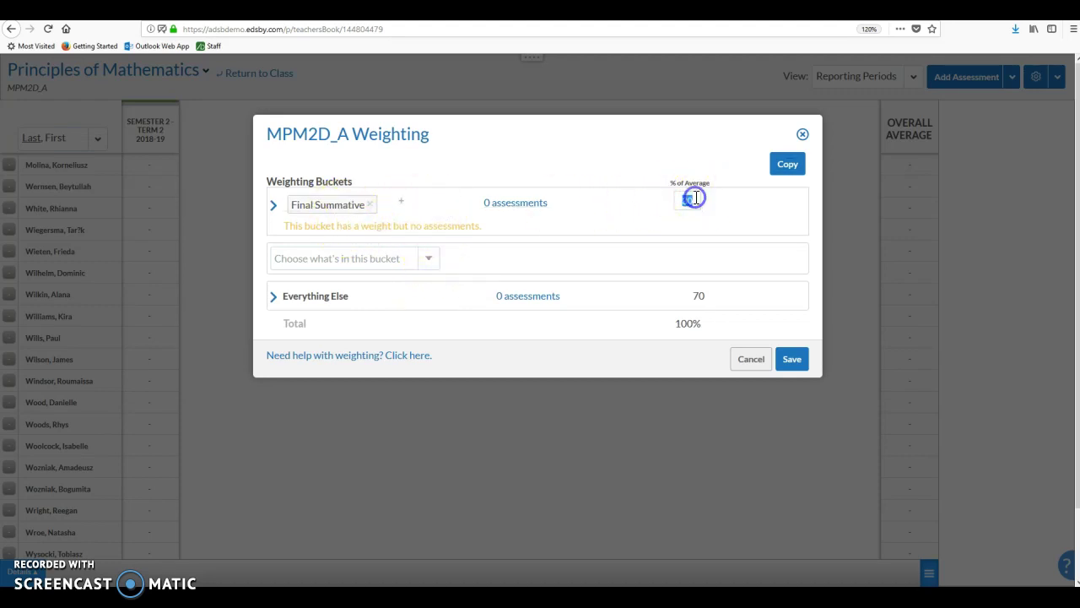
{"action": "type", "text": "10"}
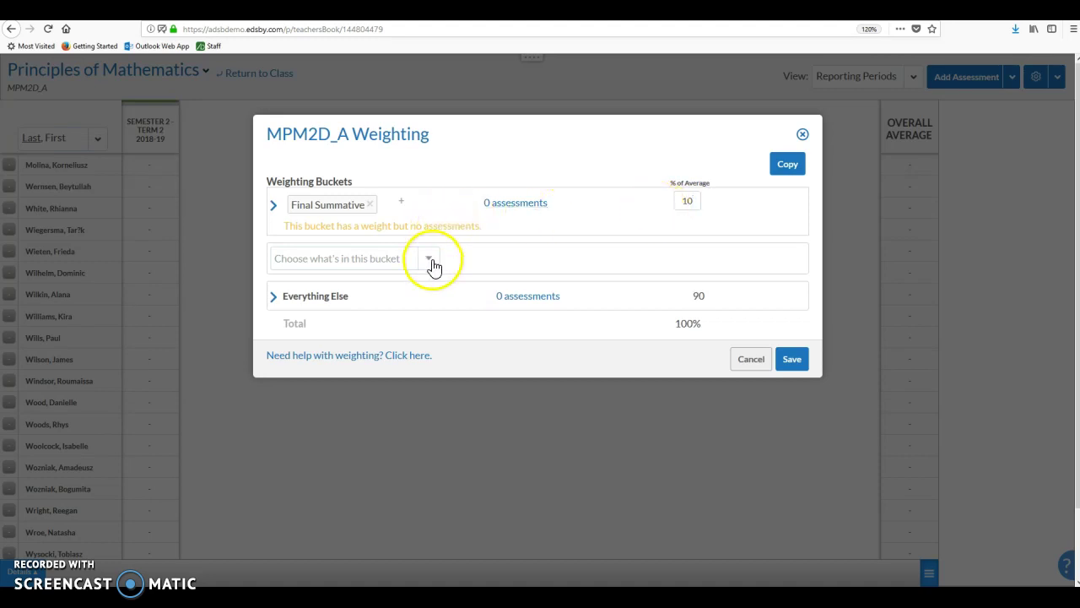
- Add a separate Final Exam weighting bucket and set its weight to 20% of the average
{"action": "left_click", "coordinate": [431, 262]}
{"action": "left_click", "coordinate": [312, 422]}
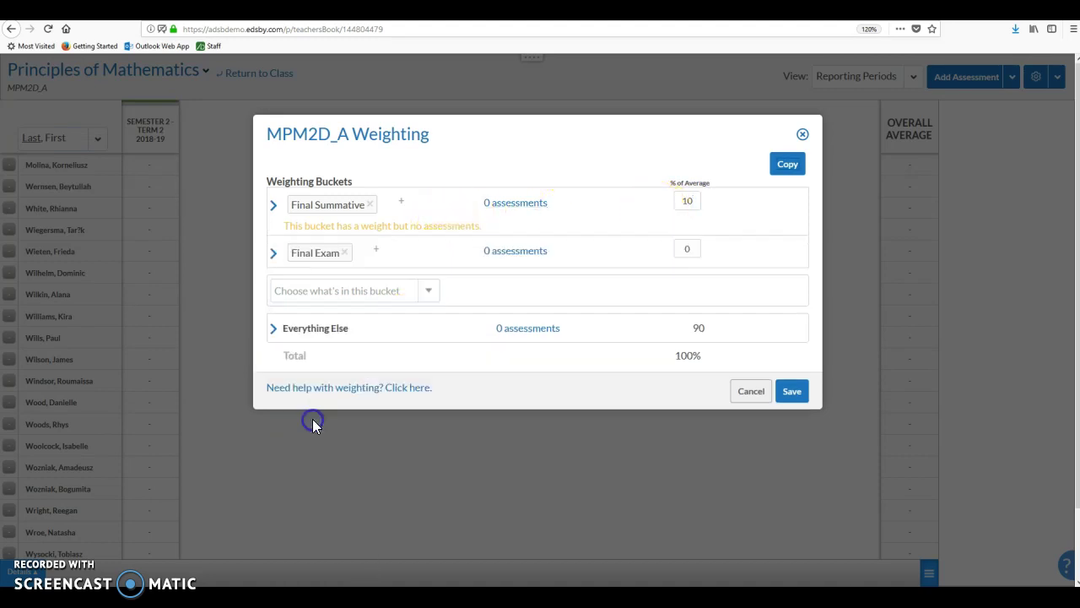
{"action": "left_click", "coordinate": [686, 249]}
{"action": "type", "text": "20"}
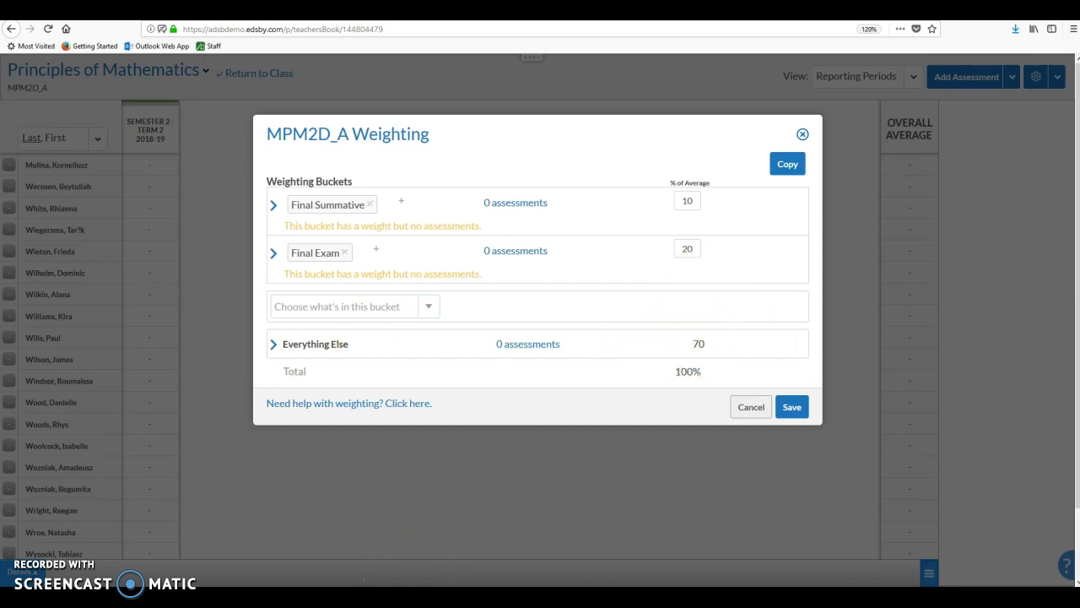
{"action": "key", "text": "alt+Tab"}
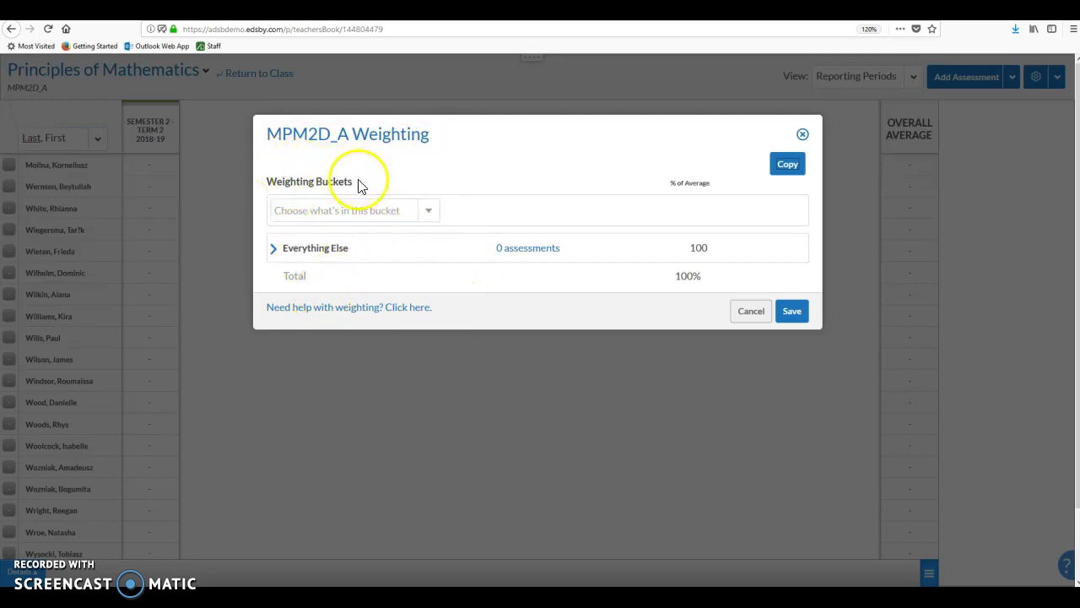
- Try adding a Strands weighting bucket, remove it again, and look through the bucket categories for Units
{"action": "left_click", "coordinate": [430, 212]}
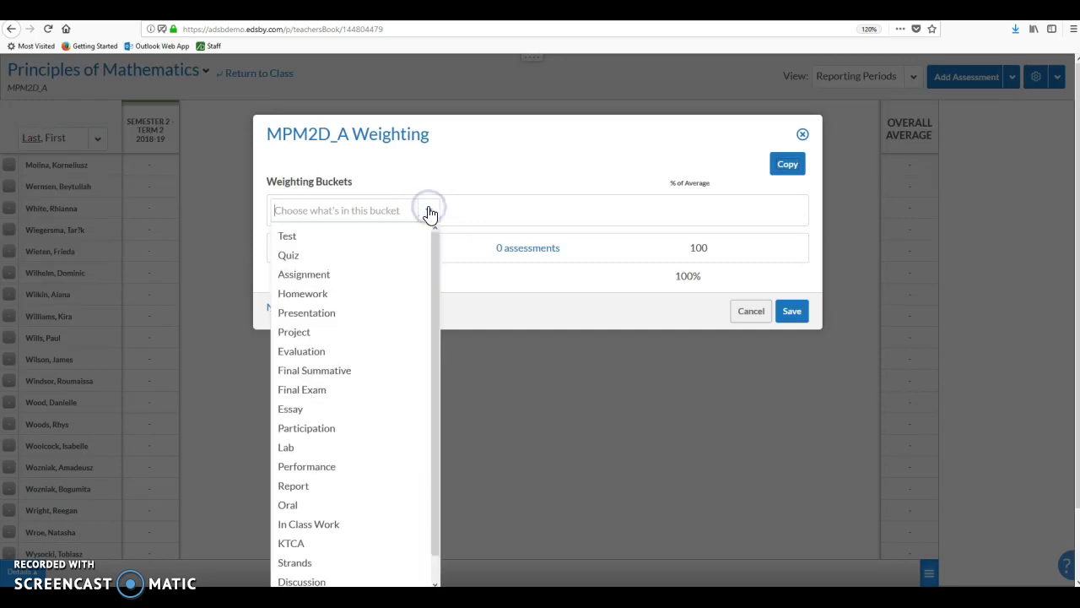
{"action": "left_click_drag", "start_coordinate": [435, 251], "coordinate": [433, 296]}
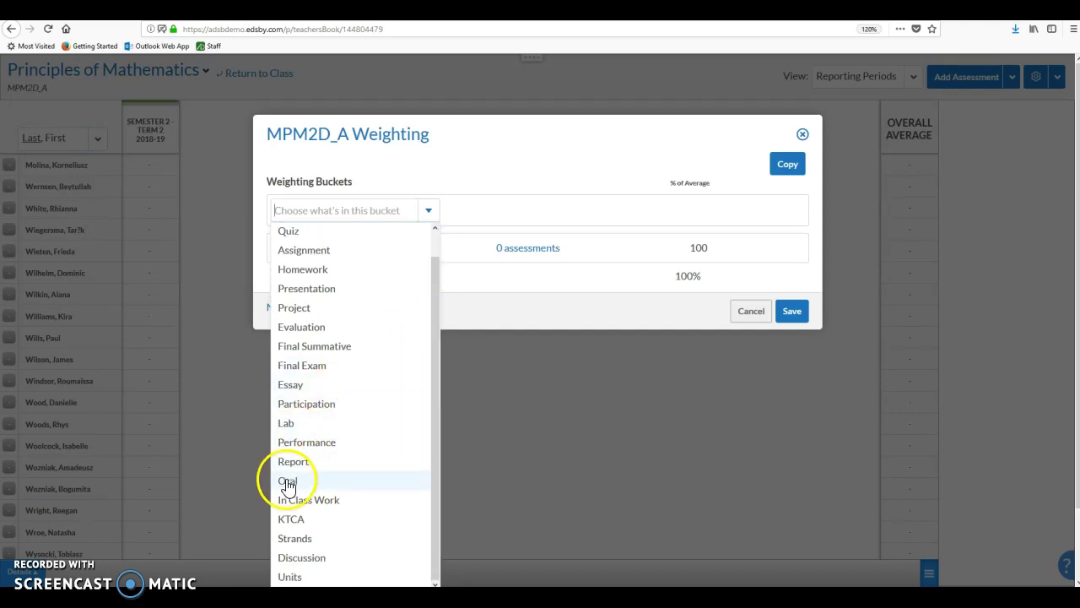
{"action": "left_click", "coordinate": [290, 542]}
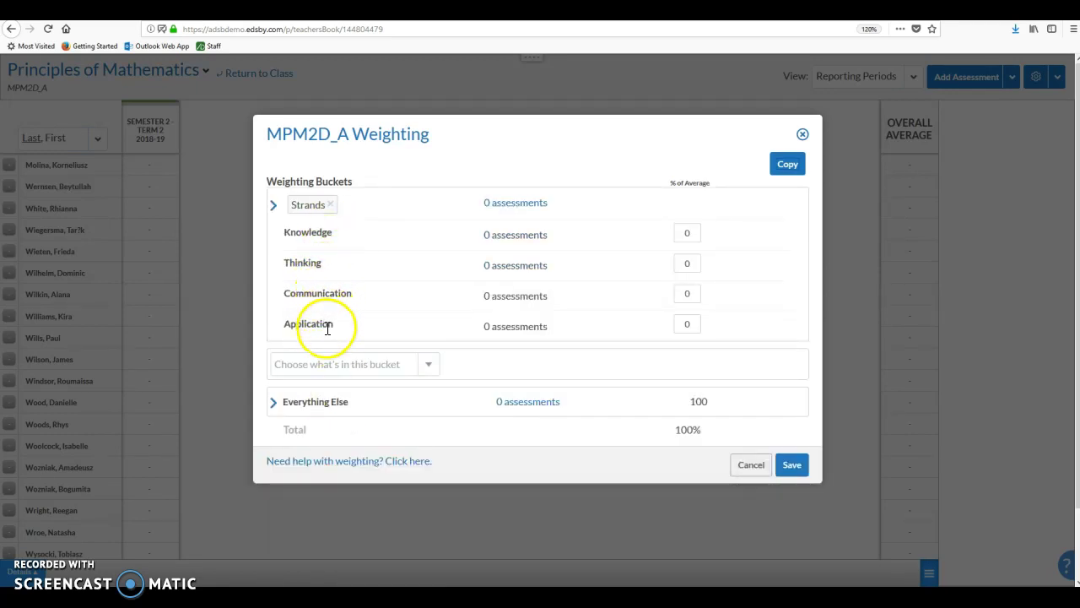
{"action": "left_click", "coordinate": [331, 205]}
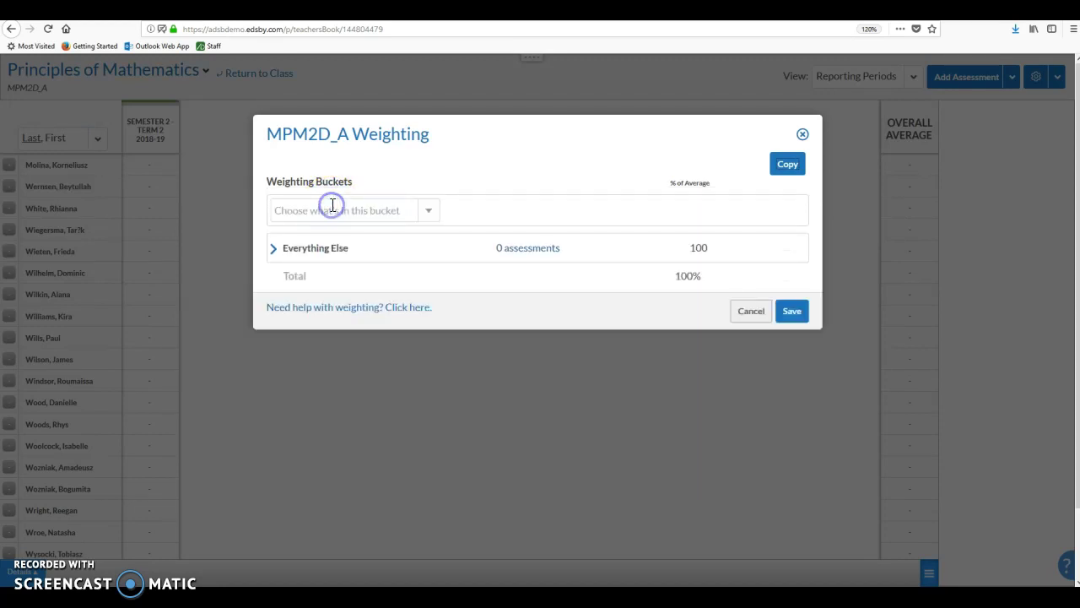
{"action": "left_click", "coordinate": [427, 213]}
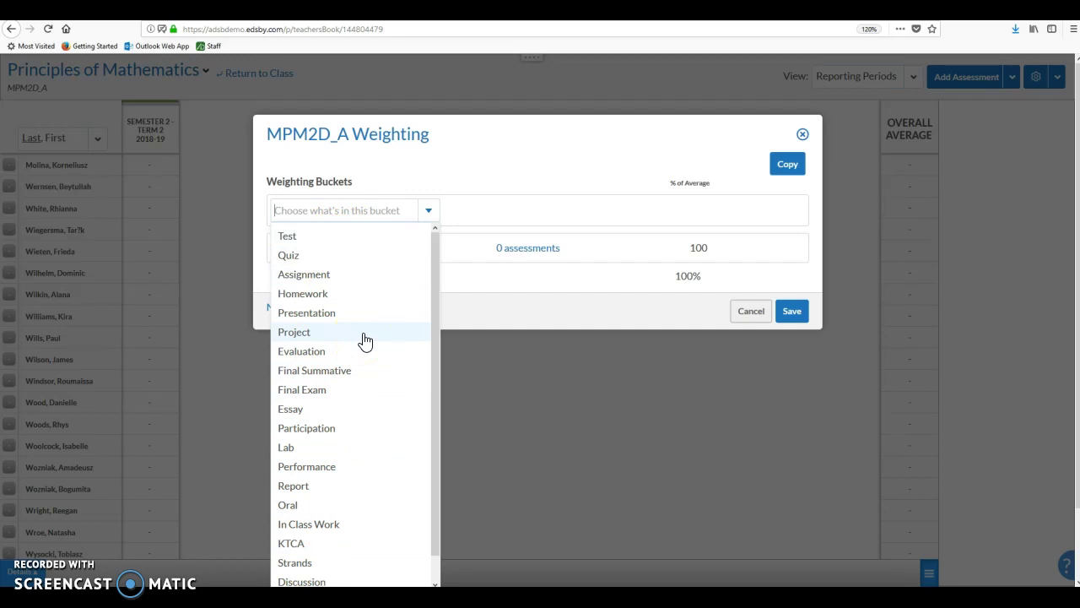
{"action": "scroll", "coordinate": [366, 340], "scroll_direction": "down", "scroll_amount": 1}
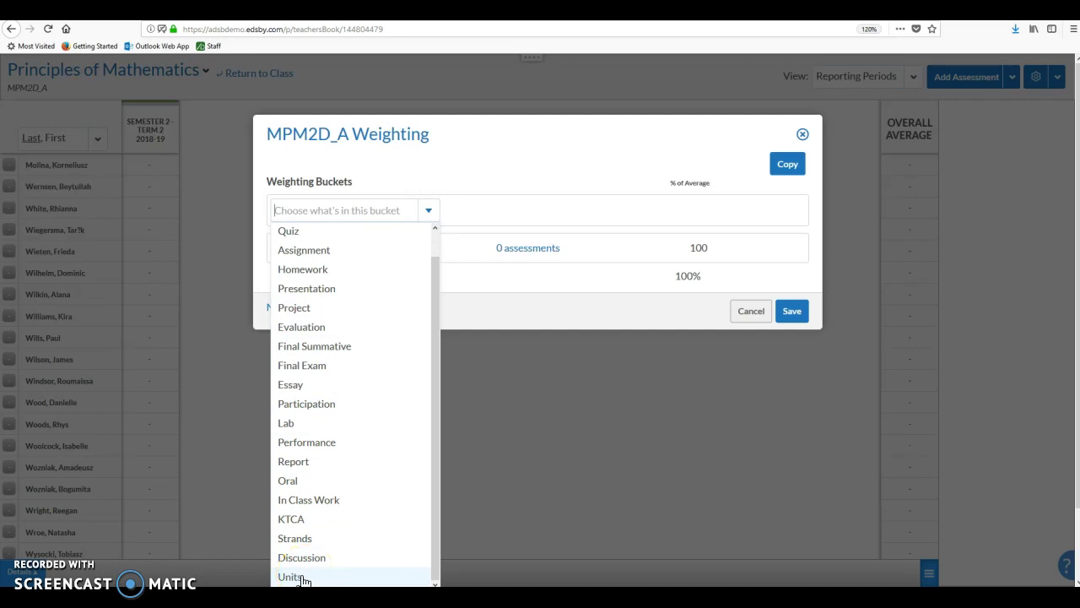
{"action": "left_click", "coordinate": [400, 210]}
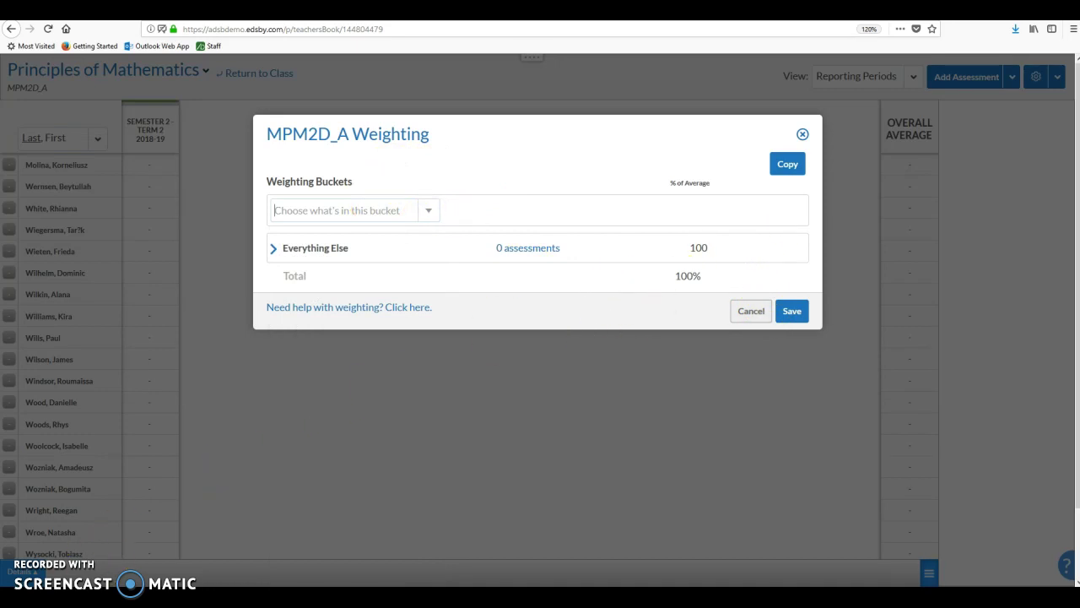
- Open the content plan of the Principles of Mathematics class for editing
{"action": "left_click", "coordinate": [321, 408]}
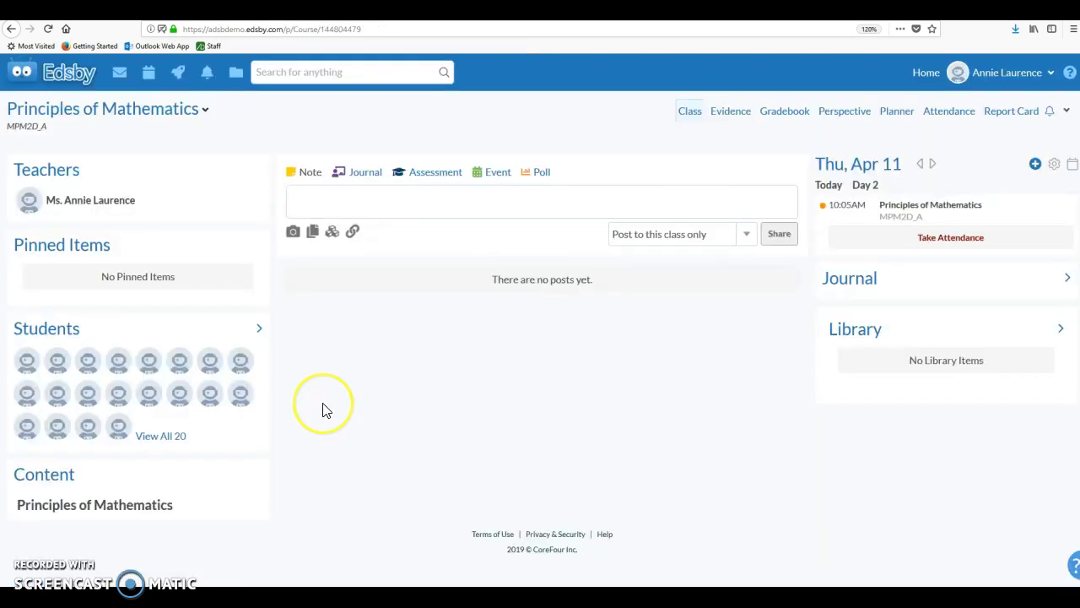
{"action": "left_click", "coordinate": [52, 481]}
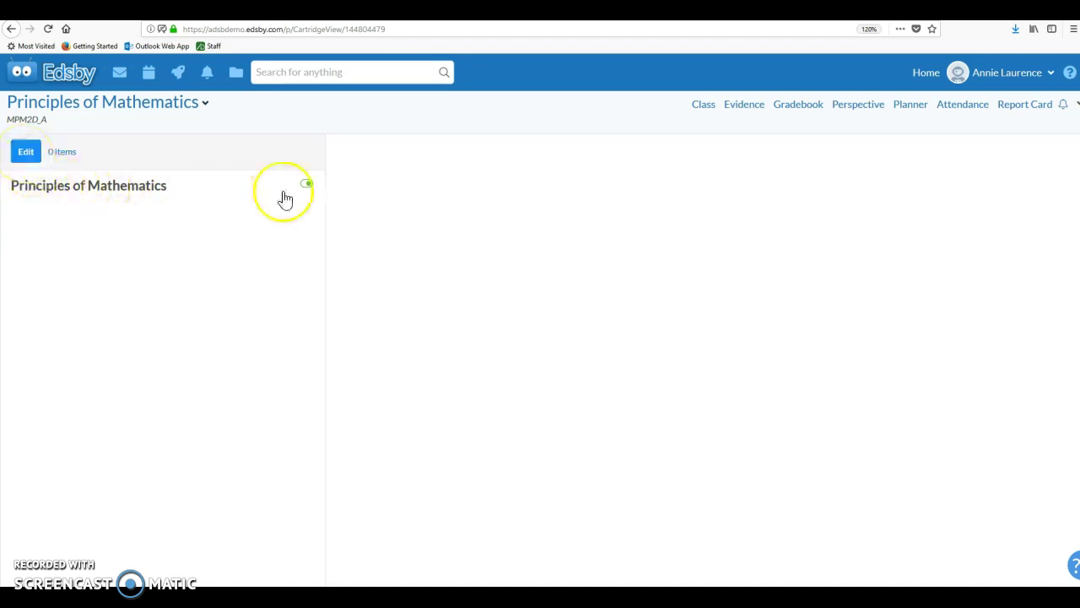
{"action": "left_click", "coordinate": [26, 151]}
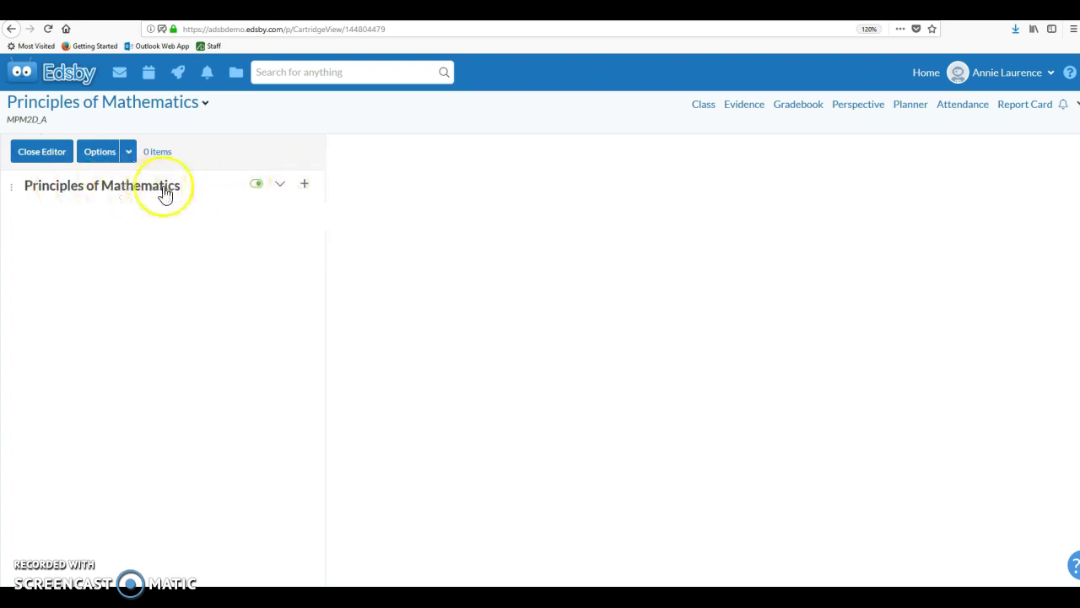
- Add a unit titled Quadratics to the Principles of Mathematics content and save it
{"action": "left_click", "coordinate": [304, 186]}
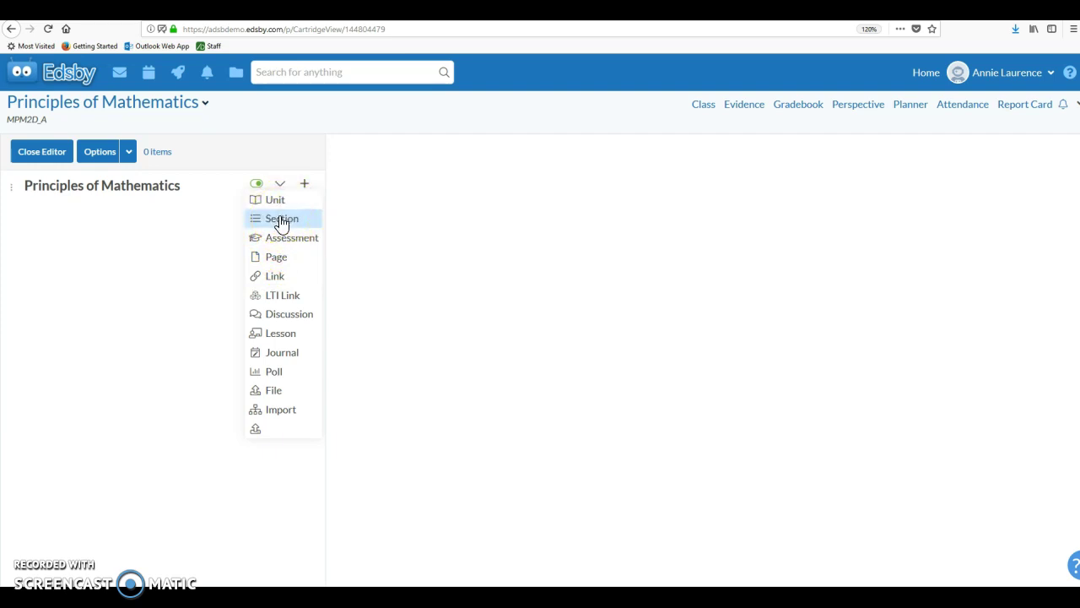
{"action": "left_click", "coordinate": [277, 206]}
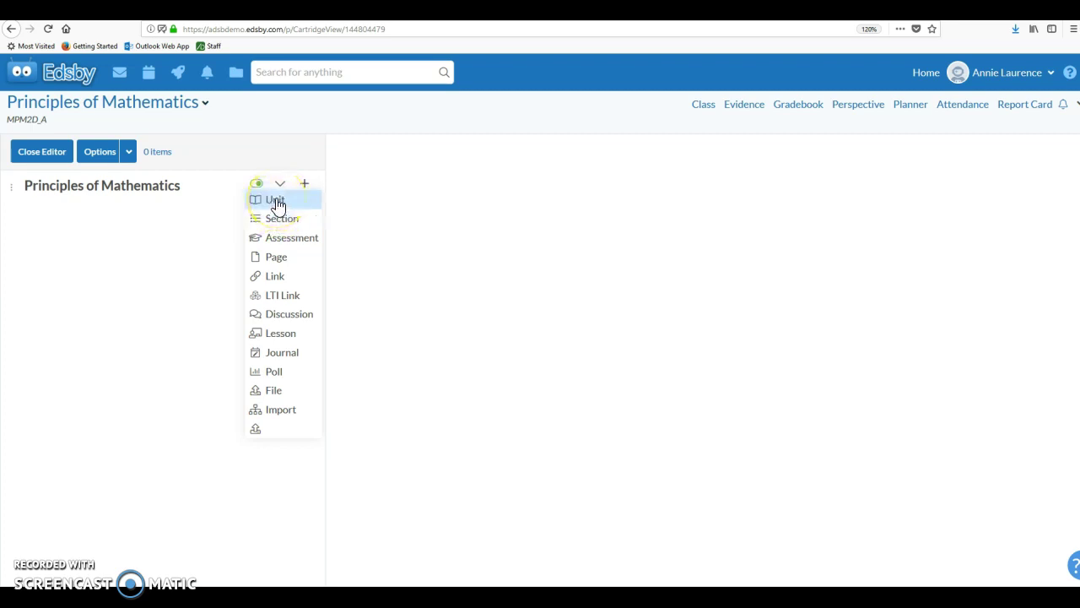
{"action": "left_click", "coordinate": [277, 205]}
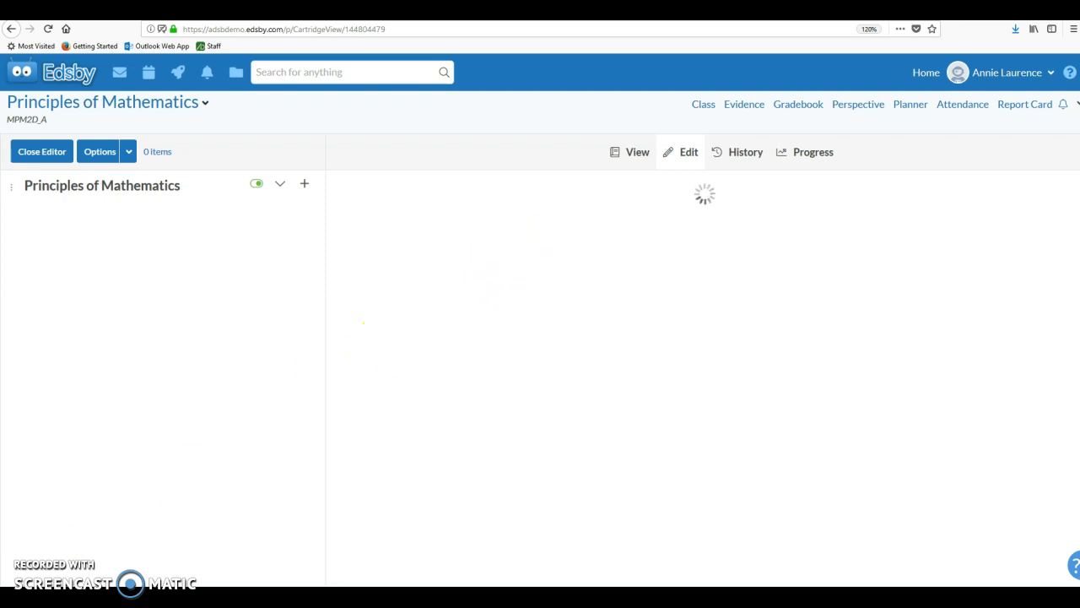
{"action": "left_click", "coordinate": [369, 256]}
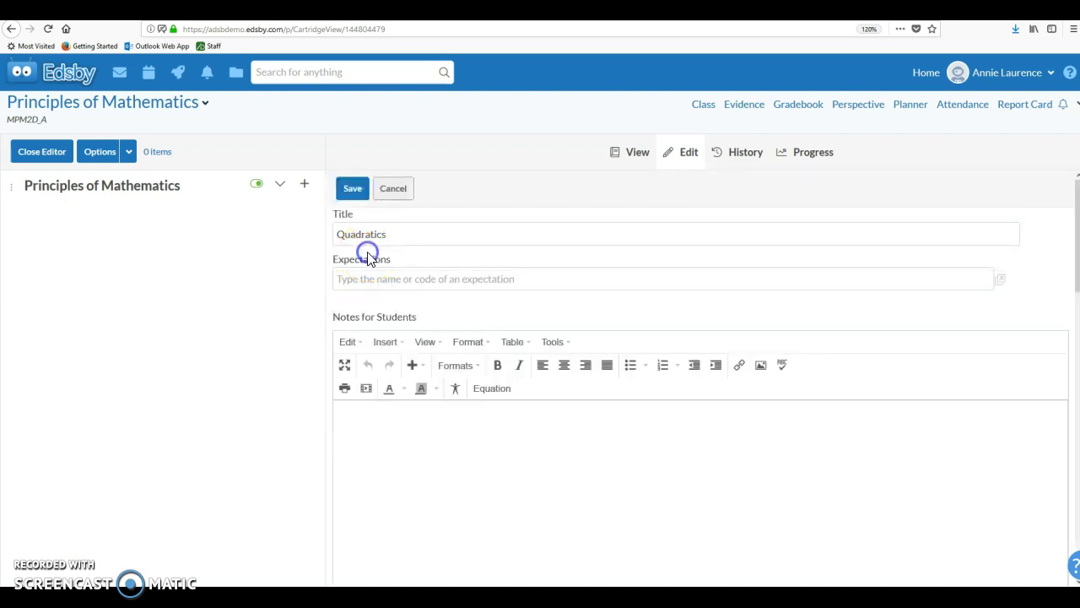
{"action": "left_click", "coordinate": [350, 194]}
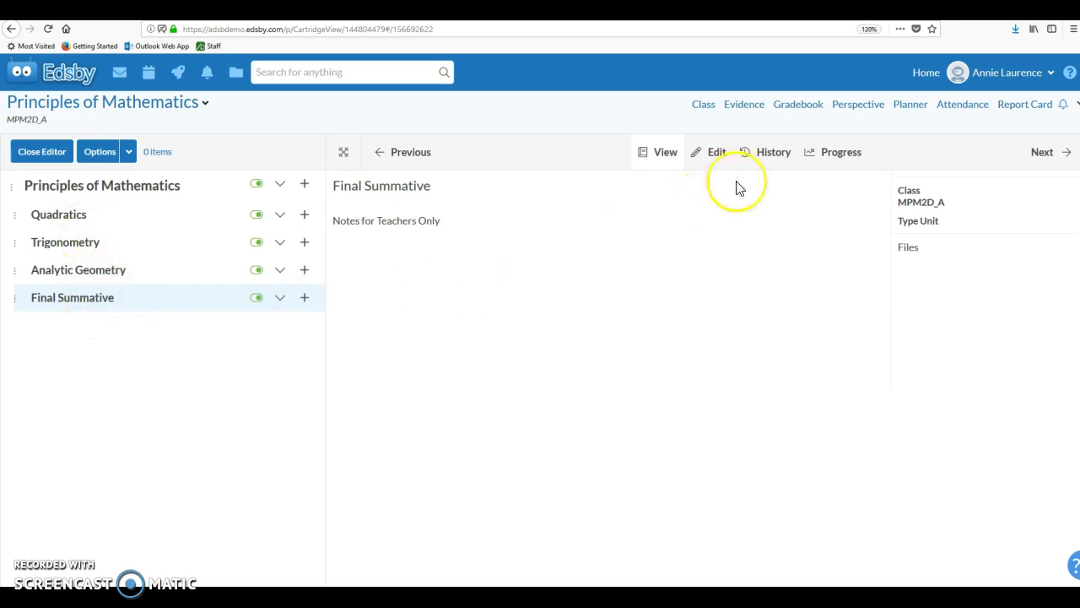
- Return to the class gradebook and switch its view from reporting periods to Units
{"action": "left_click", "coordinate": [798, 105]}
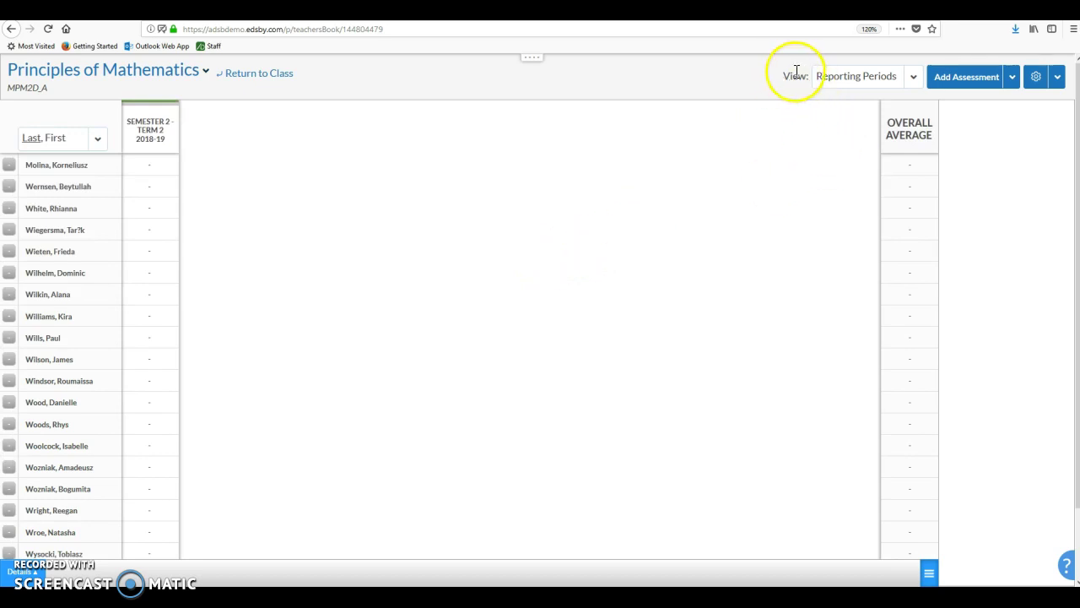
{"action": "left_click", "coordinate": [858, 78]}
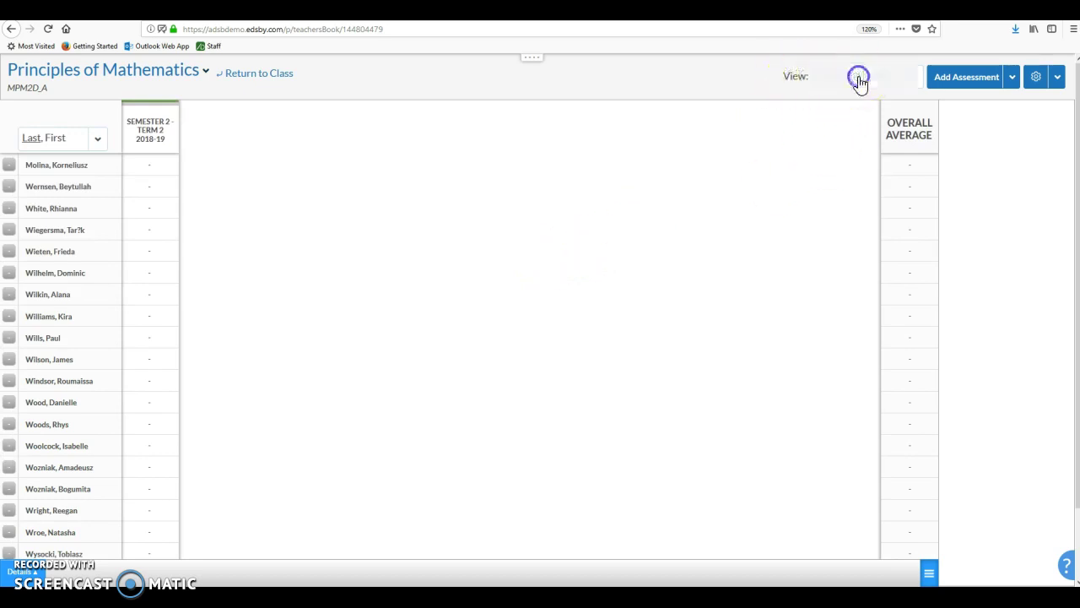
{"action": "left_click", "coordinate": [844, 98]}
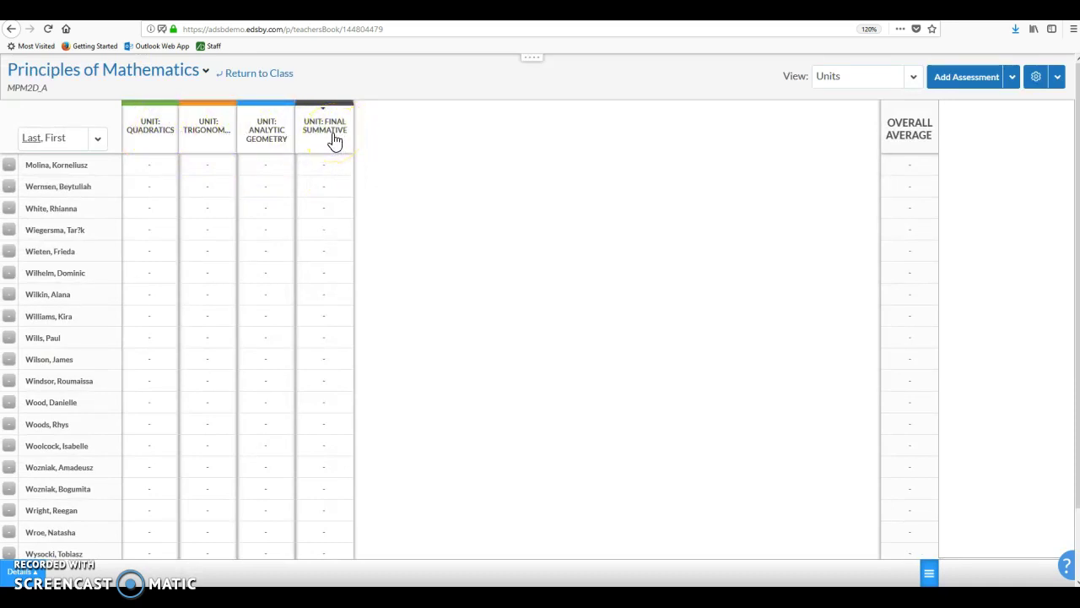
- Edit the gradebook weighting and add a bucket based on Units
{"action": "left_click", "coordinate": [1036, 77]}
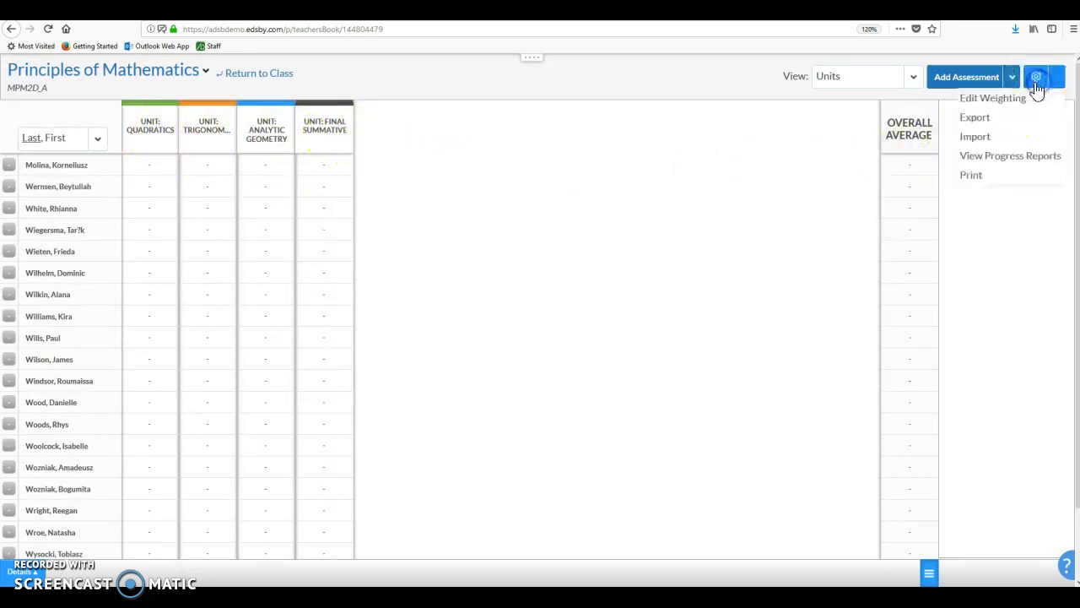
{"action": "left_click", "coordinate": [992, 98]}
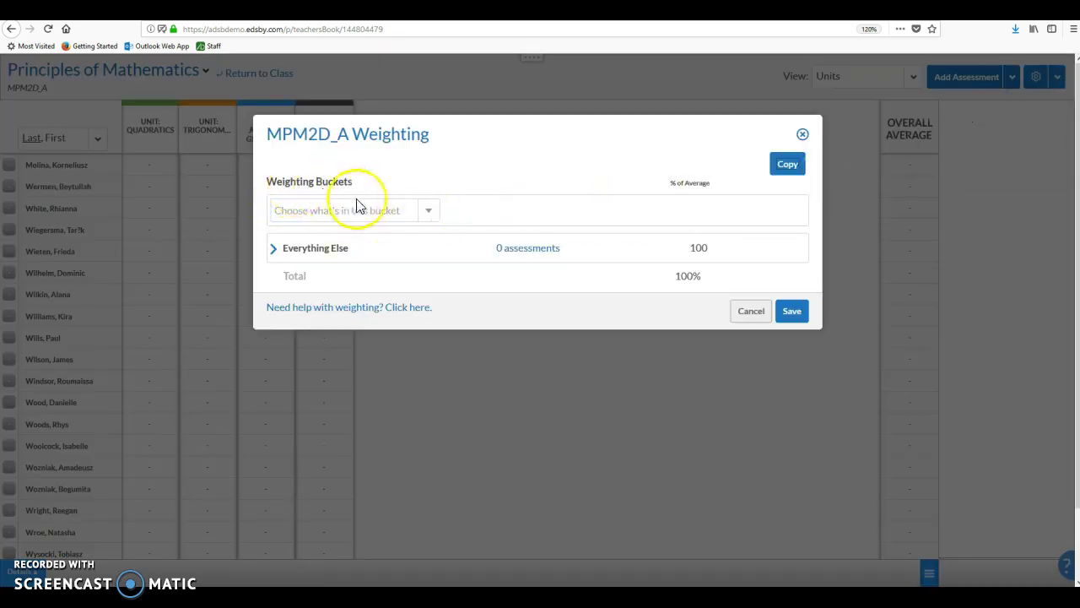
{"action": "left_click", "coordinate": [434, 219]}
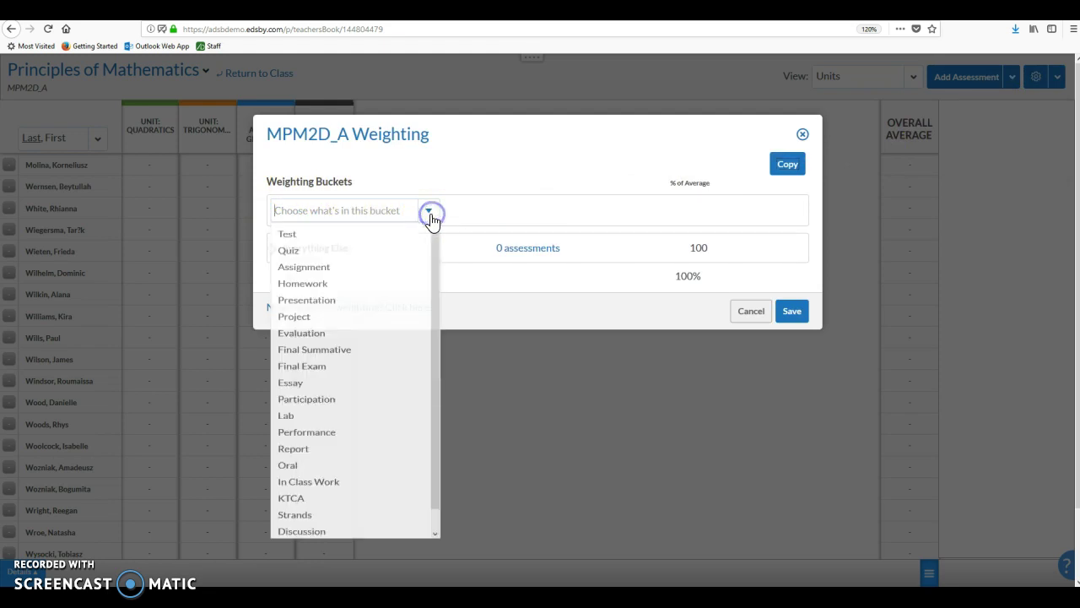
{"action": "scroll", "coordinate": [400, 317], "scroll_direction": "down", "scroll_amount": 1}
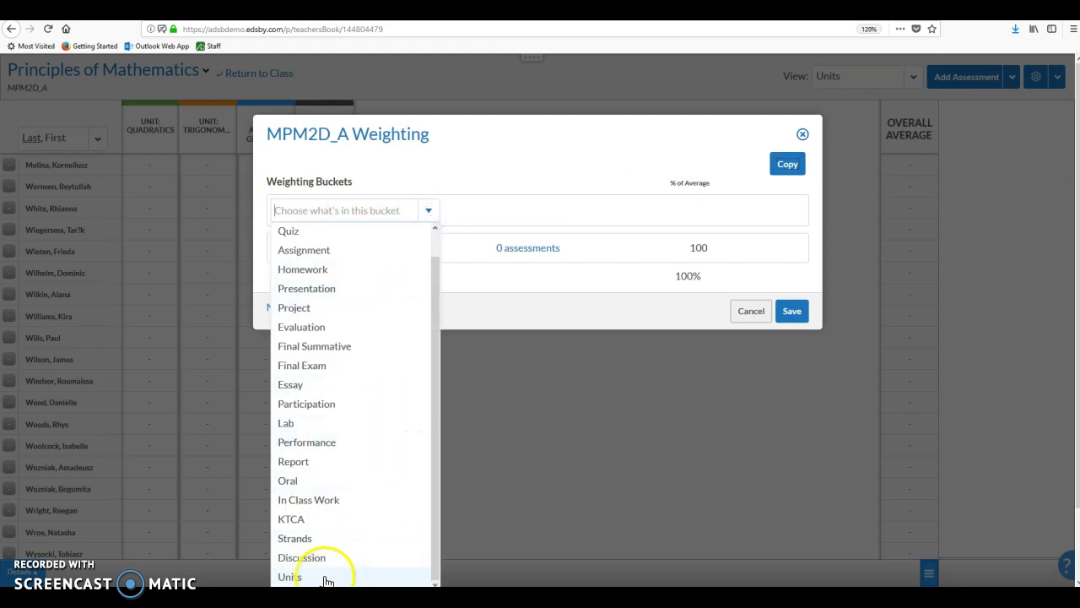
{"action": "left_click", "coordinate": [290, 576]}
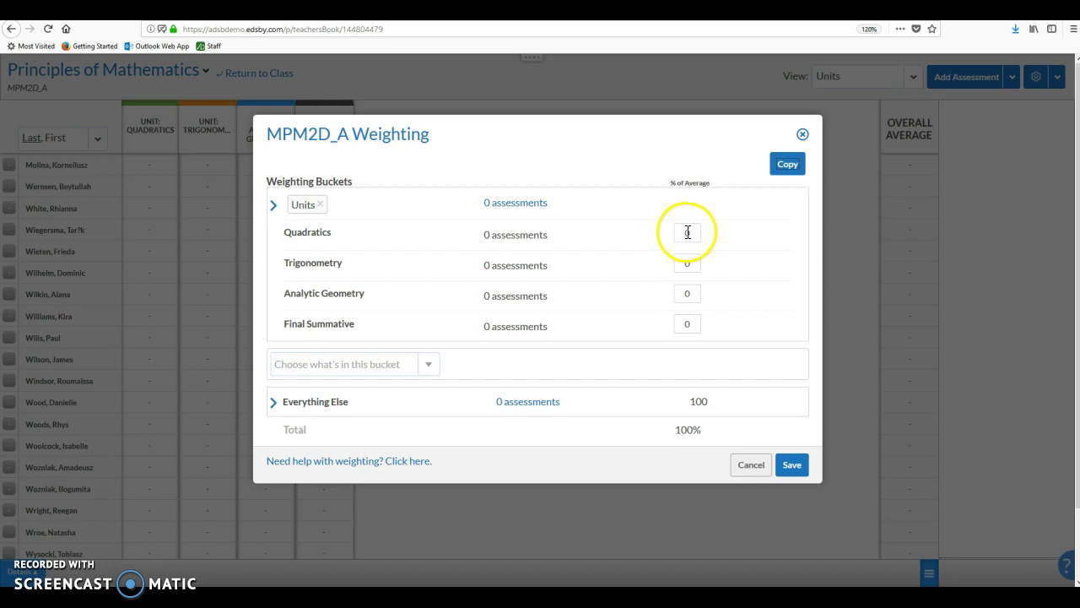
- Weight Quadratics 30%, Trigonometry 20%, Analytic Geometry 20% and Final Summative 30% of the average, and save the weighting
{"action": "left_click", "coordinate": [693, 322]}
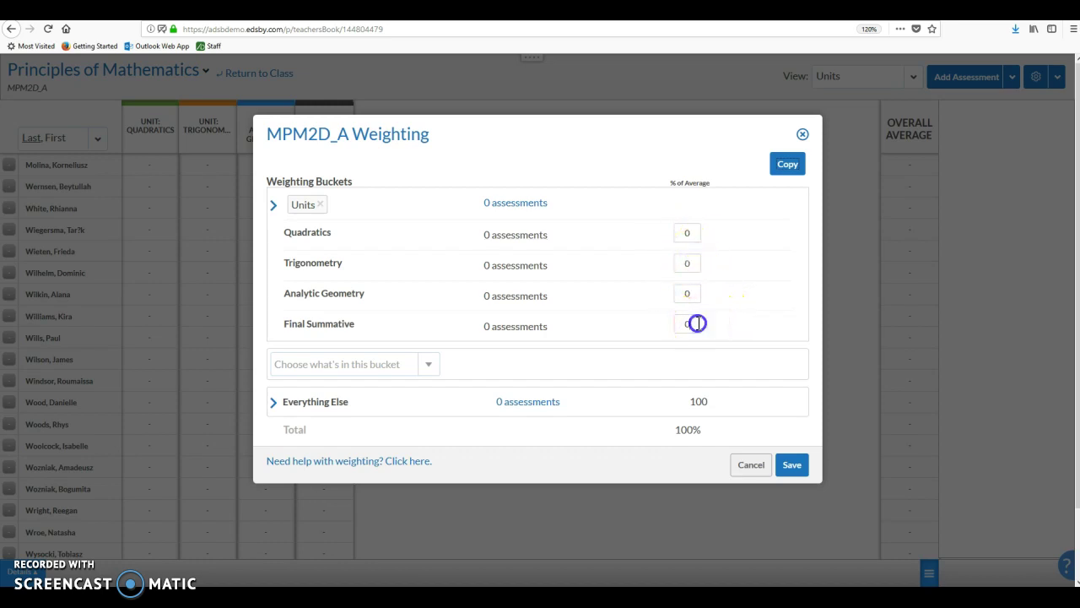
{"action": "type", "text": "30"}
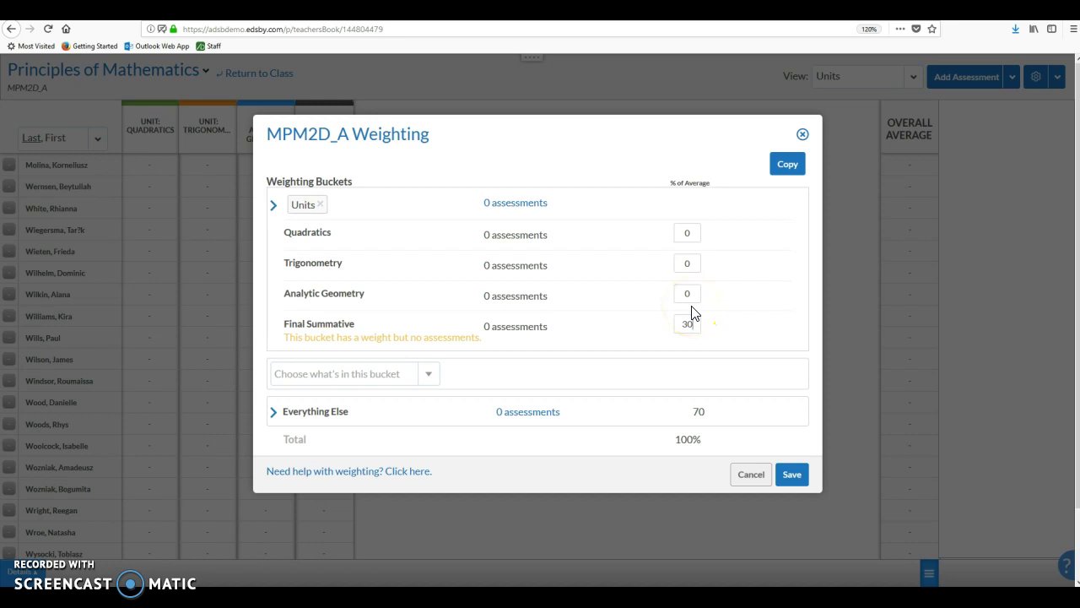
{"action": "left_click", "coordinate": [652, 304]}
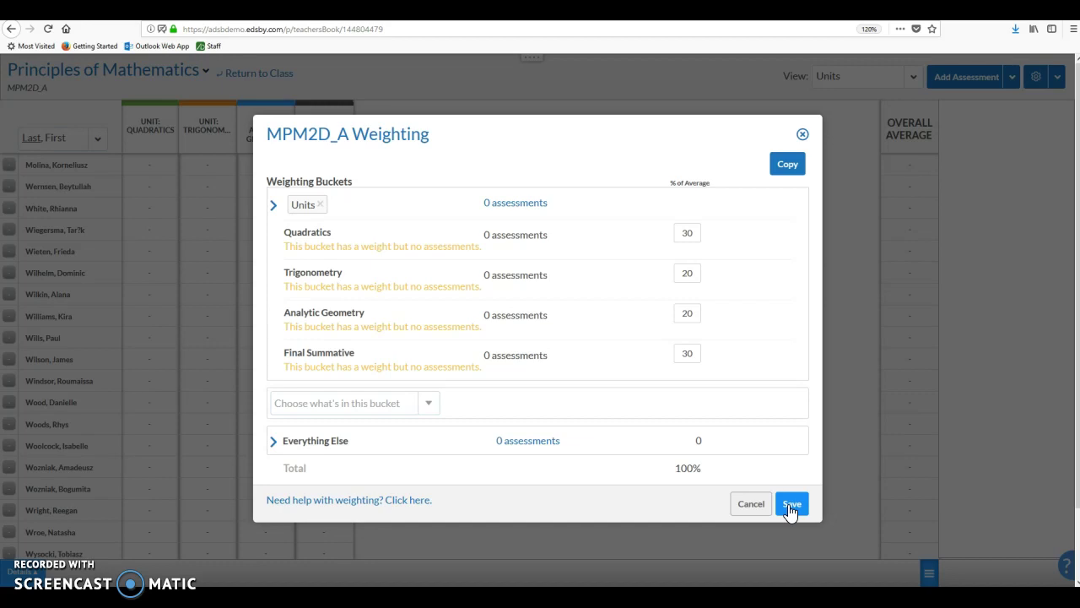
{"action": "left_click", "coordinate": [791, 505]}
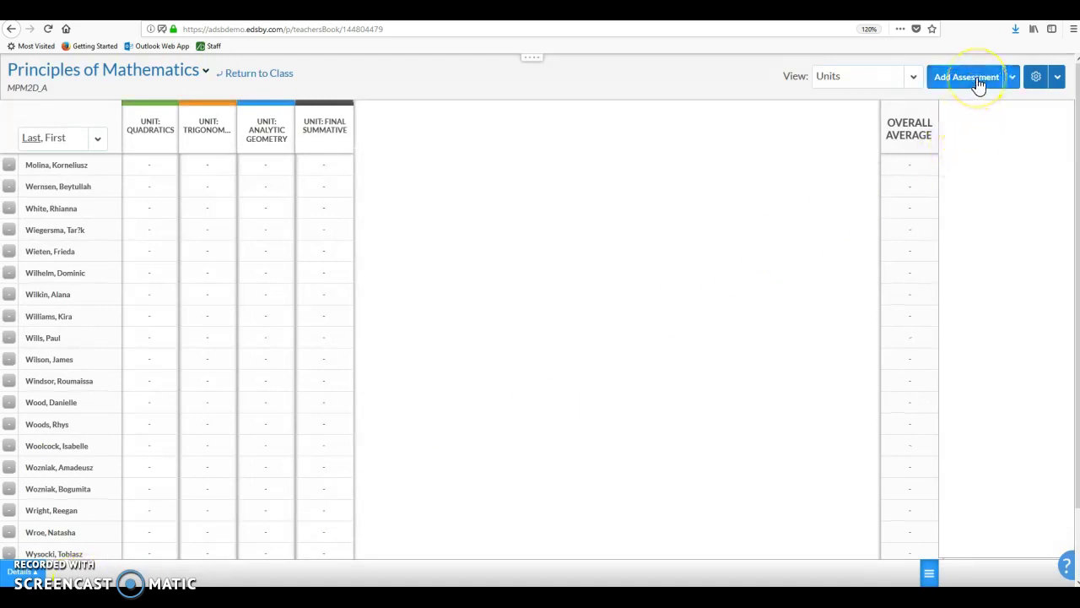
- Start a new Project assessment and assign it to the Quadratics unit
{"action": "left_click", "coordinate": [976, 81]}
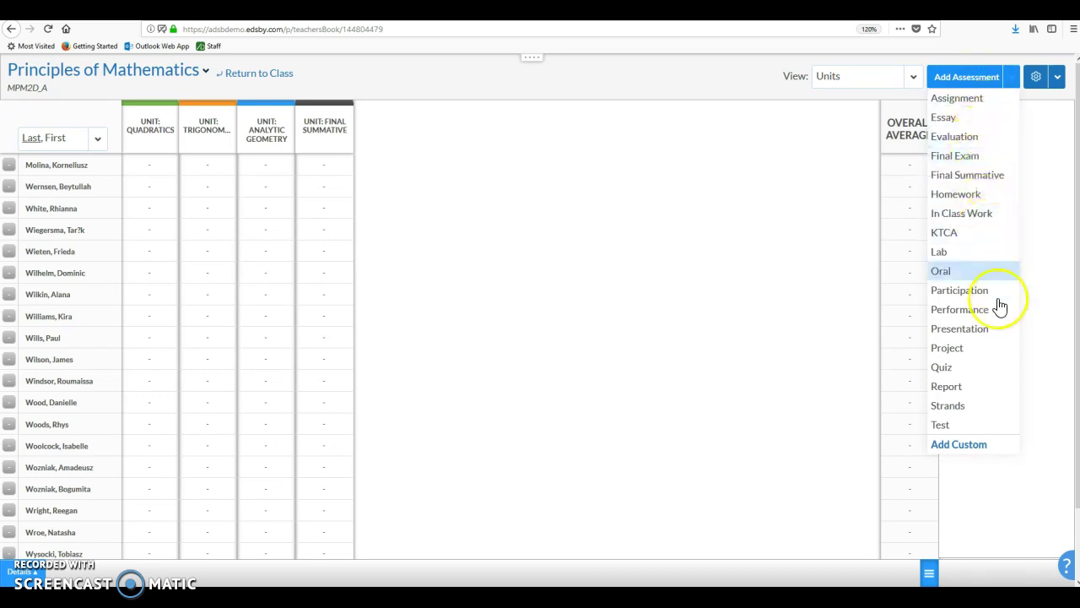
{"action": "left_click", "coordinate": [977, 349]}
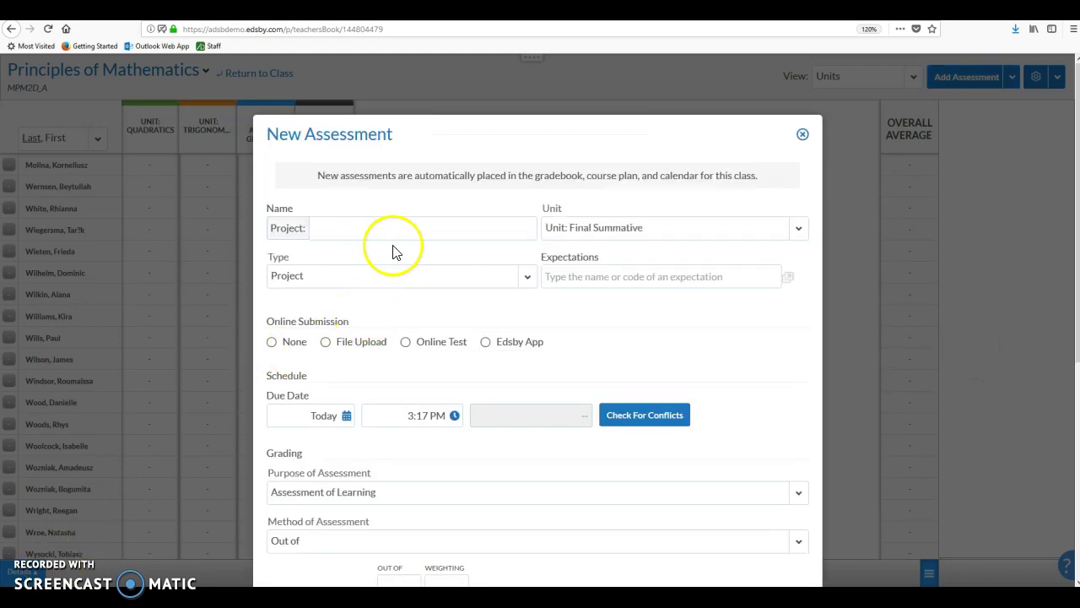
{"action": "left_click", "coordinate": [595, 228]}
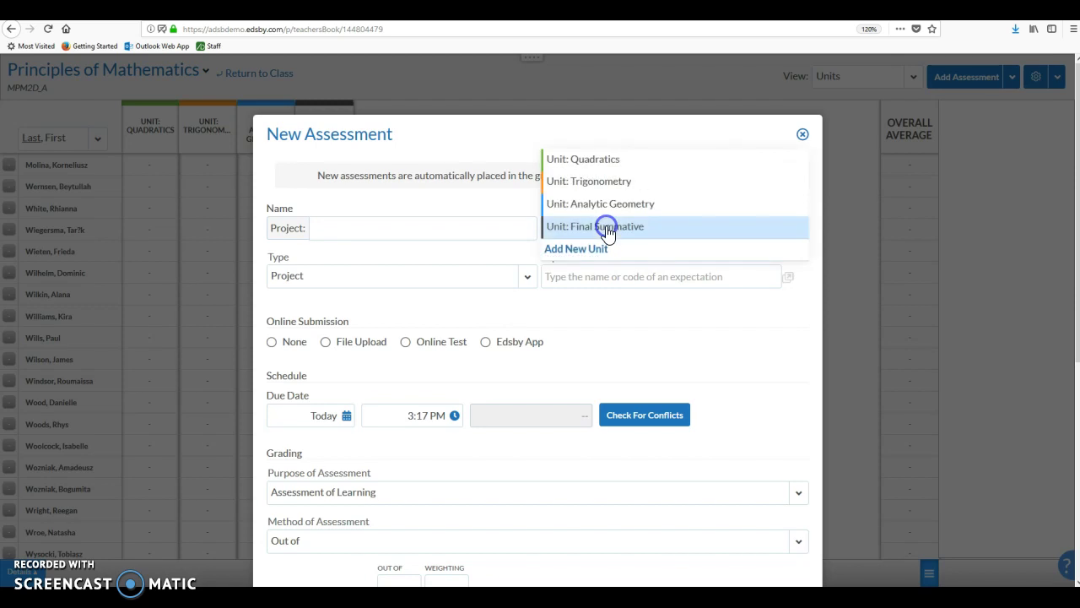
{"action": "left_click", "coordinate": [618, 162]}
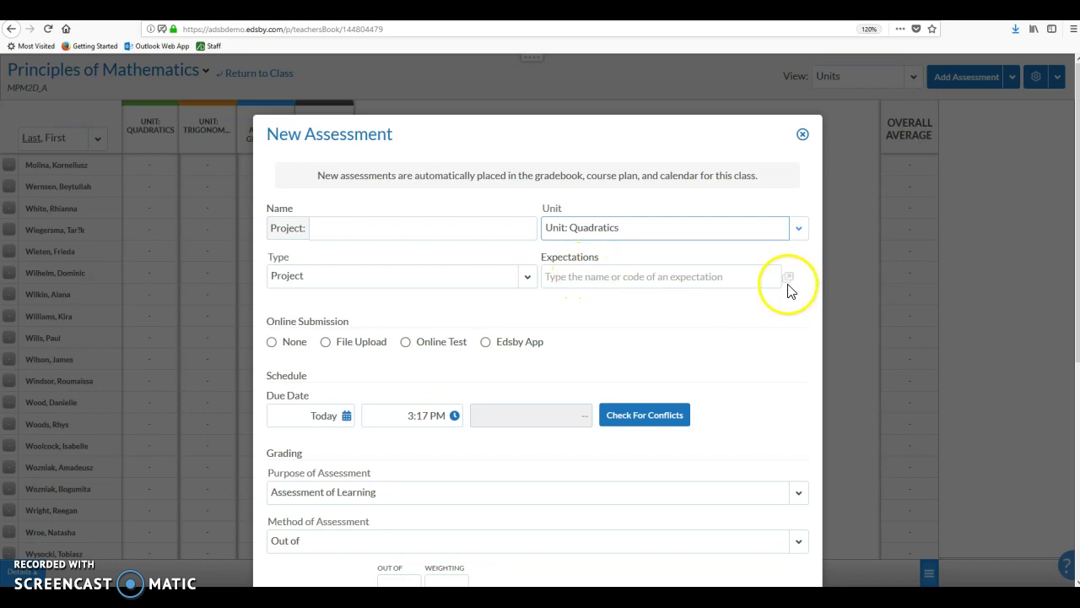
- Link the project to expectations A.1.1 and A.1.2 under Investigating the Basic Properties of Quadratic Relations
{"action": "left_click", "coordinate": [789, 278]}
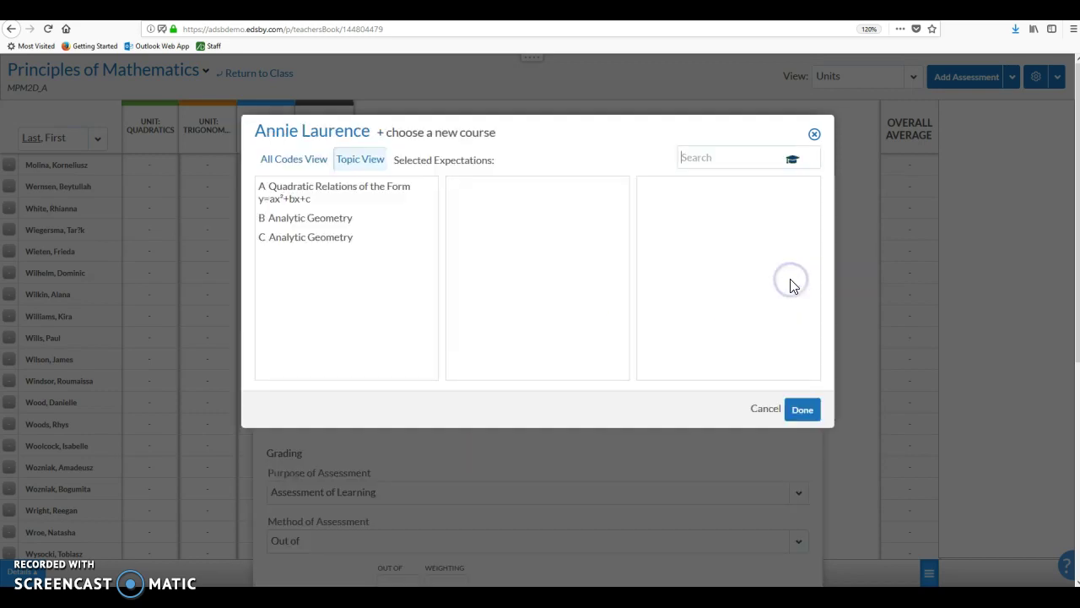
{"action": "left_click", "coordinate": [307, 189]}
{"action": "left_click", "coordinate": [530, 193]}
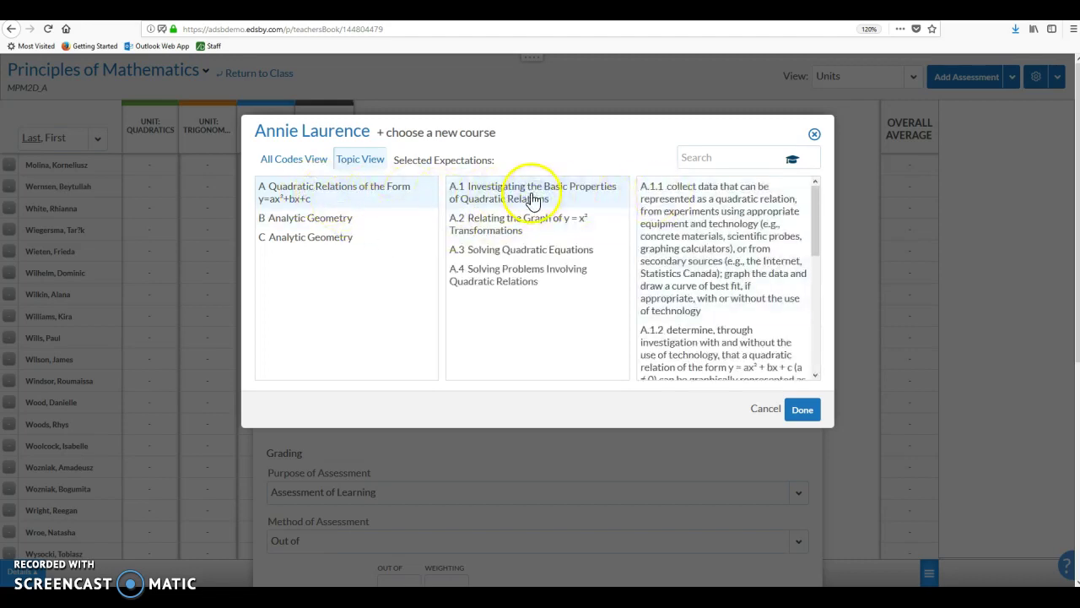
{"action": "left_click", "coordinate": [701, 237]}
{"action": "left_click", "coordinate": [705, 356]}
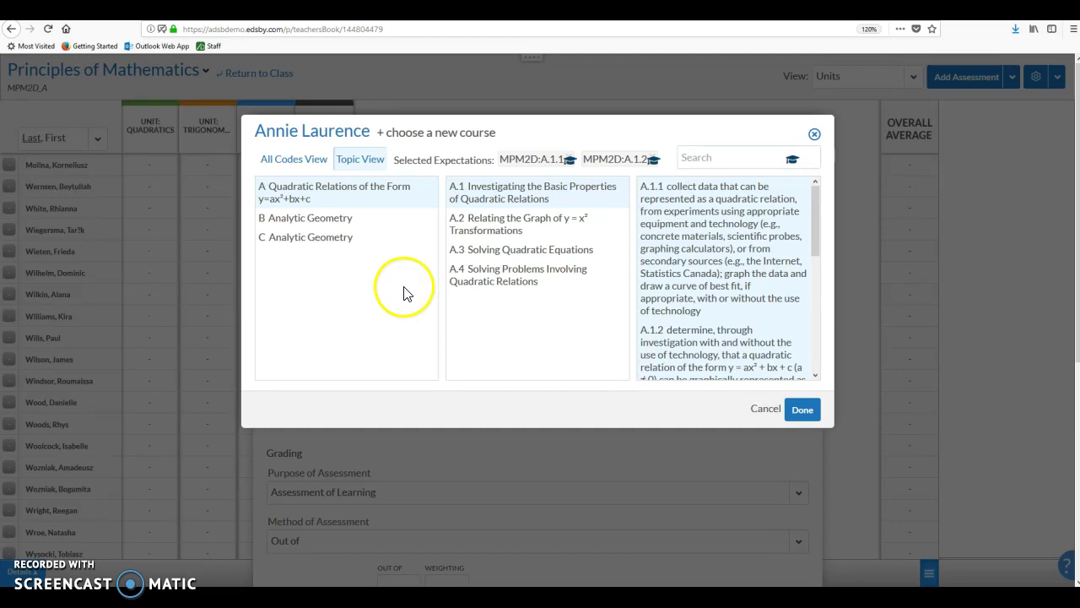
{"action": "left_click", "coordinate": [803, 411]}
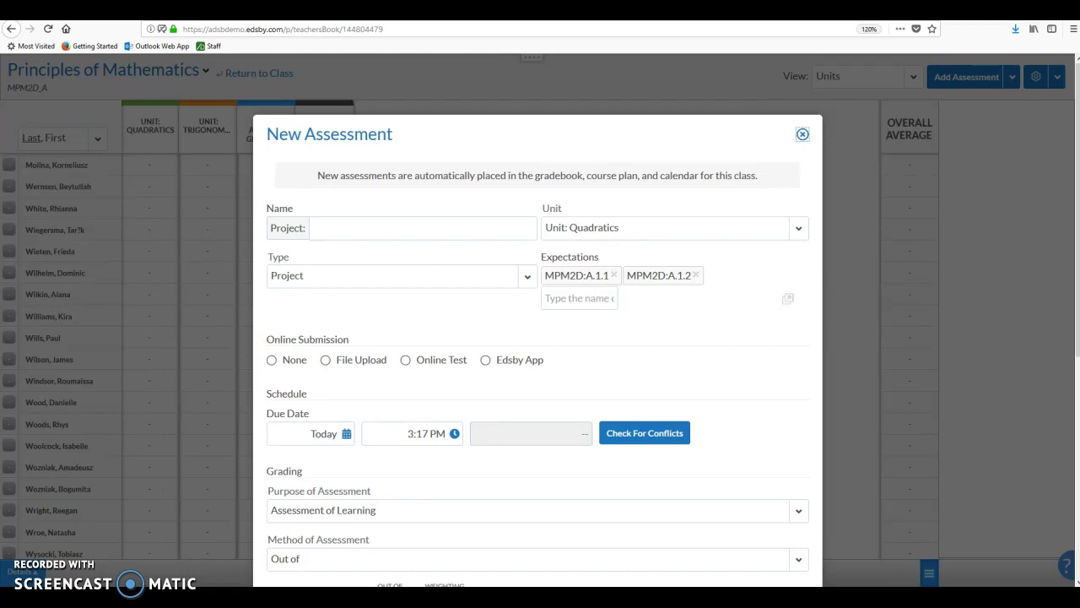
- Name the new project assessment "test quadratics"
{"action": "left_click", "coordinate": [369, 234]}
{"action": "type", "text": "test quadratics"}
{"action": "scroll", "coordinate": [506, 381], "scroll_direction": "down", "scroll_amount": 5}
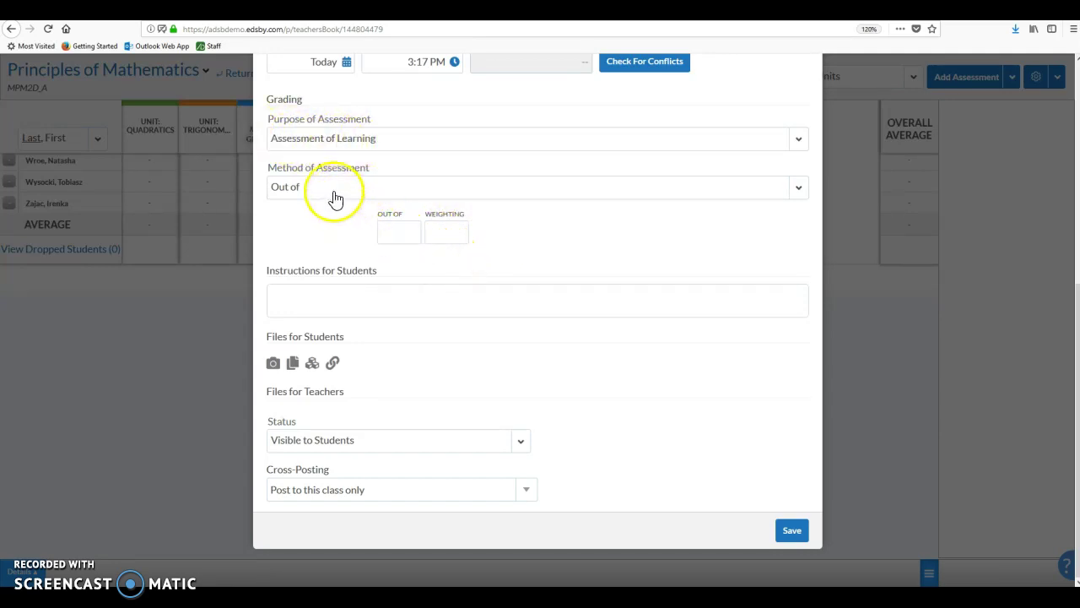
- Try Assessment for Learning as the purpose of assessment and switch it back to Assessment of Learning
{"action": "left_click", "coordinate": [356, 147]}
{"action": "left_click", "coordinate": [357, 160]}
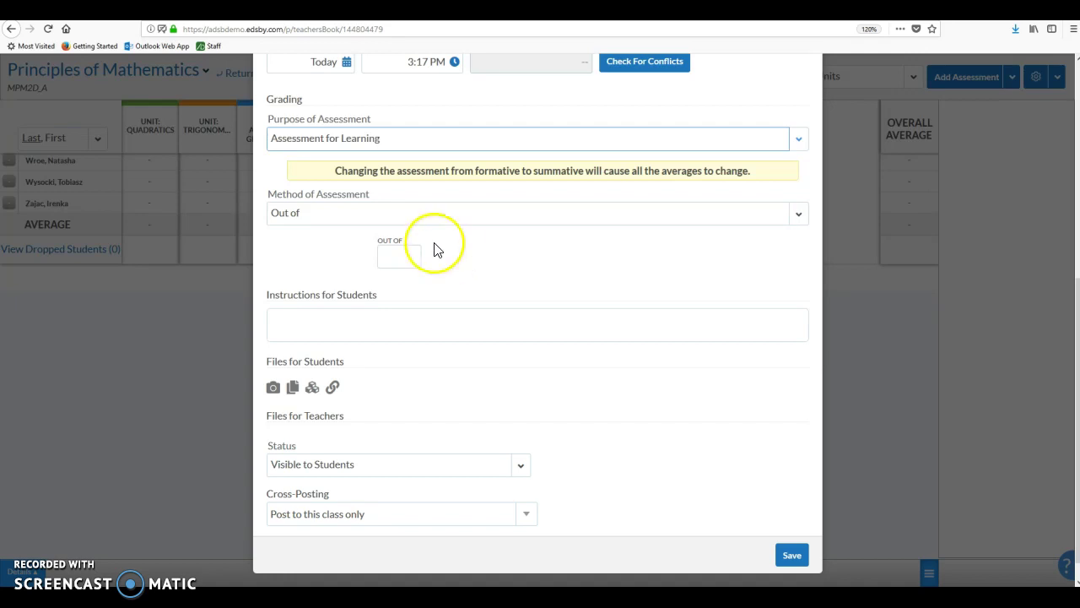
{"action": "left_click", "coordinate": [414, 147]}
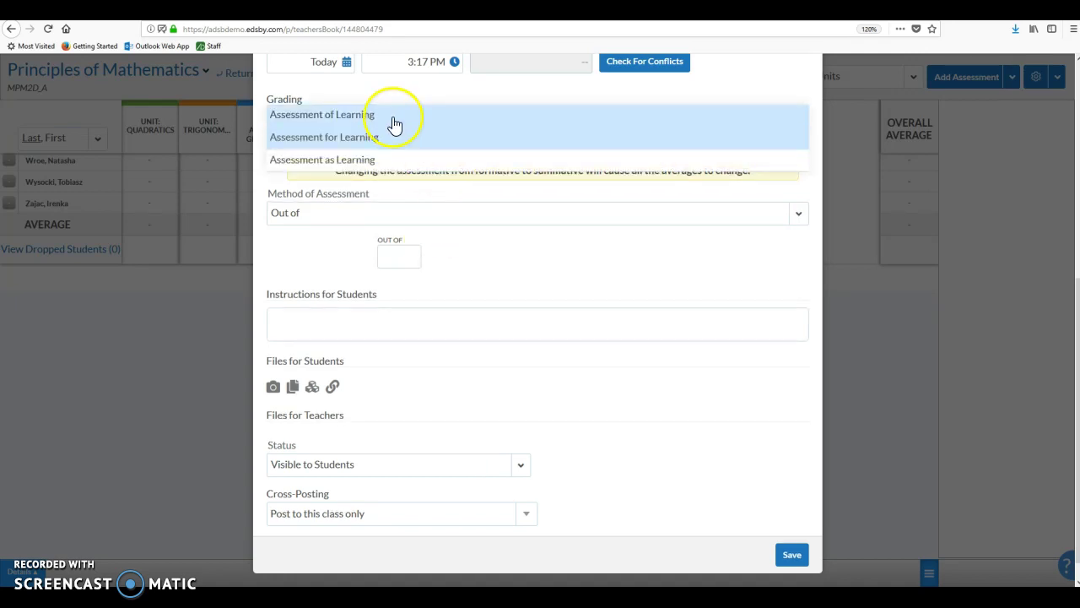
{"action": "left_click", "coordinate": [393, 114]}
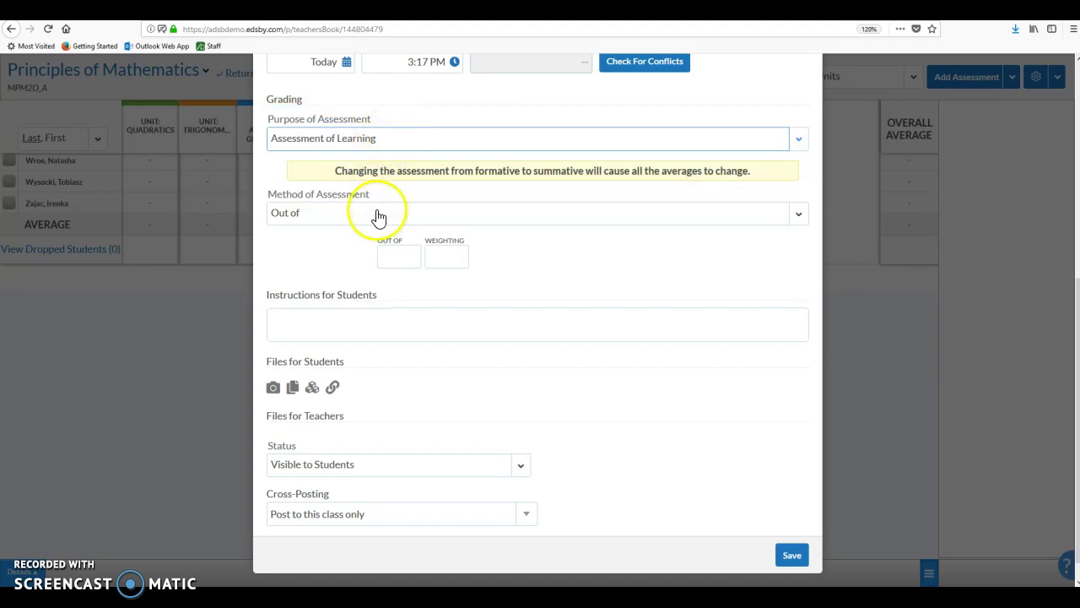
- Grade the project out of 25 with a weighting of 25 and save the assessment
{"action": "left_click", "coordinate": [394, 258]}
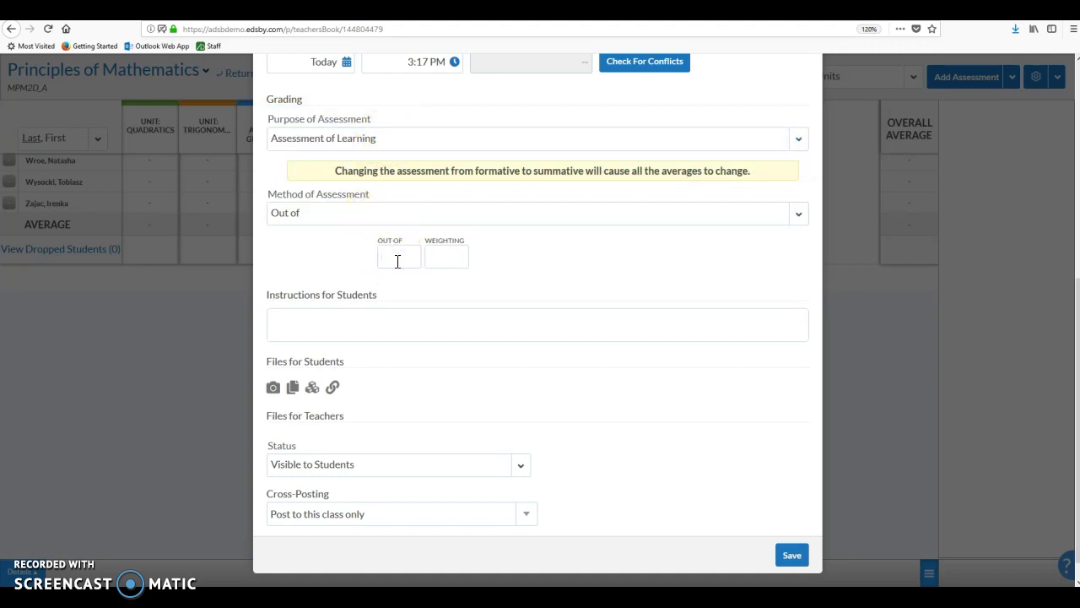
{"action": "type", "text": "25"}
{"action": "left_click", "coordinate": [429, 260]}
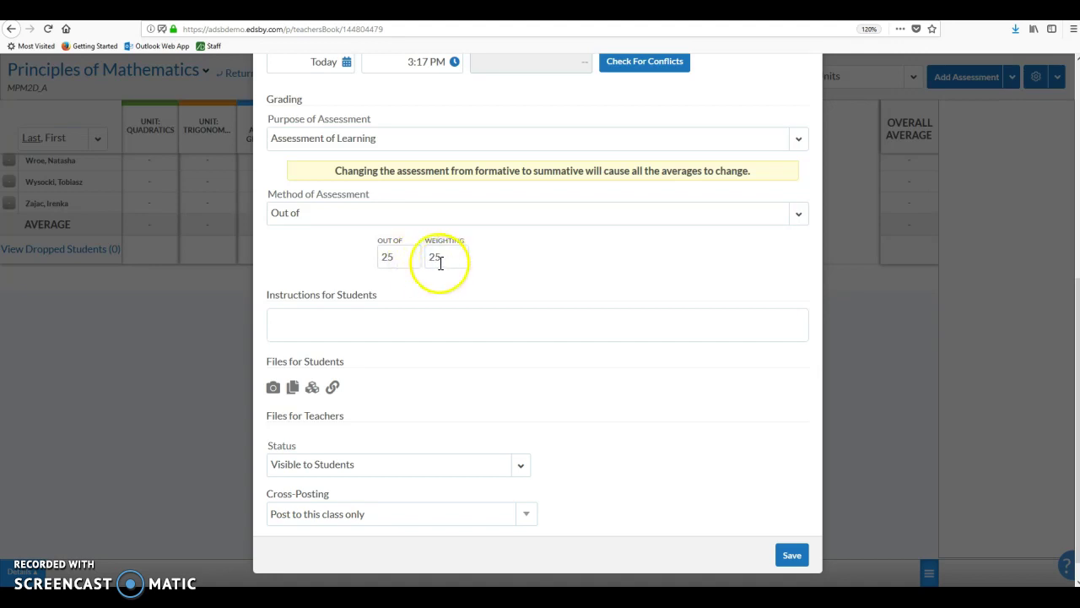
{"action": "double_click", "coordinate": [456, 262]}
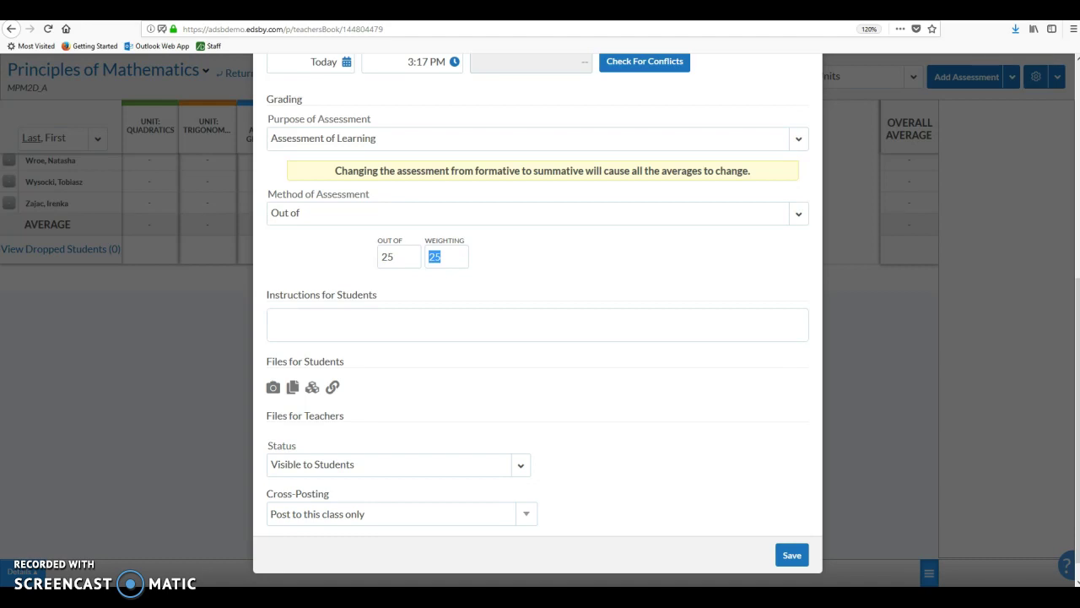
{"action": "key", "text": "Return"}
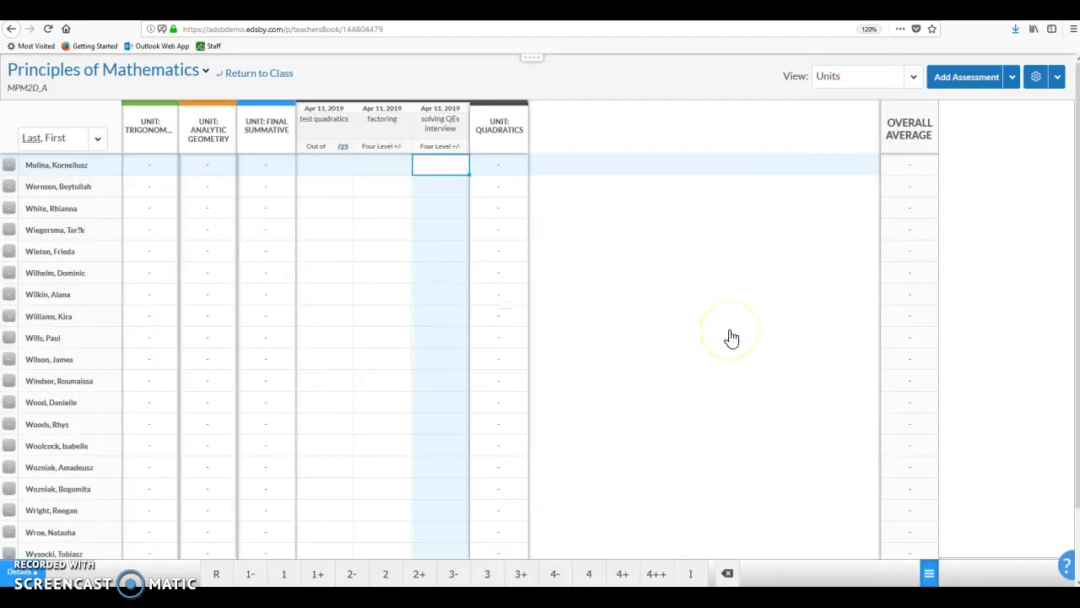
{"action": "left_click", "coordinate": [717, 330]}
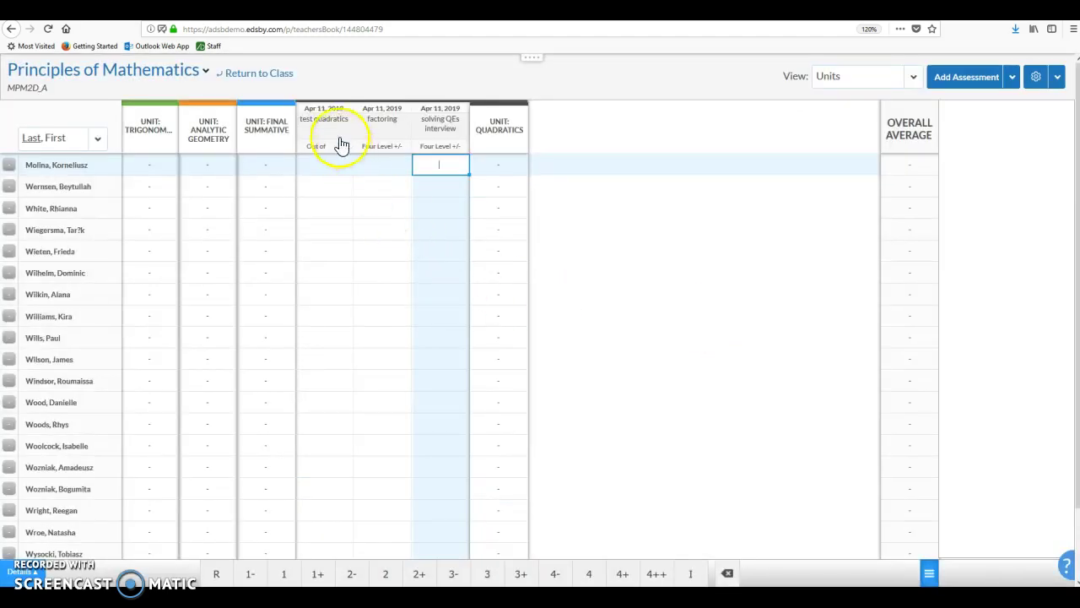
{"action": "left_click", "coordinate": [441, 137]}
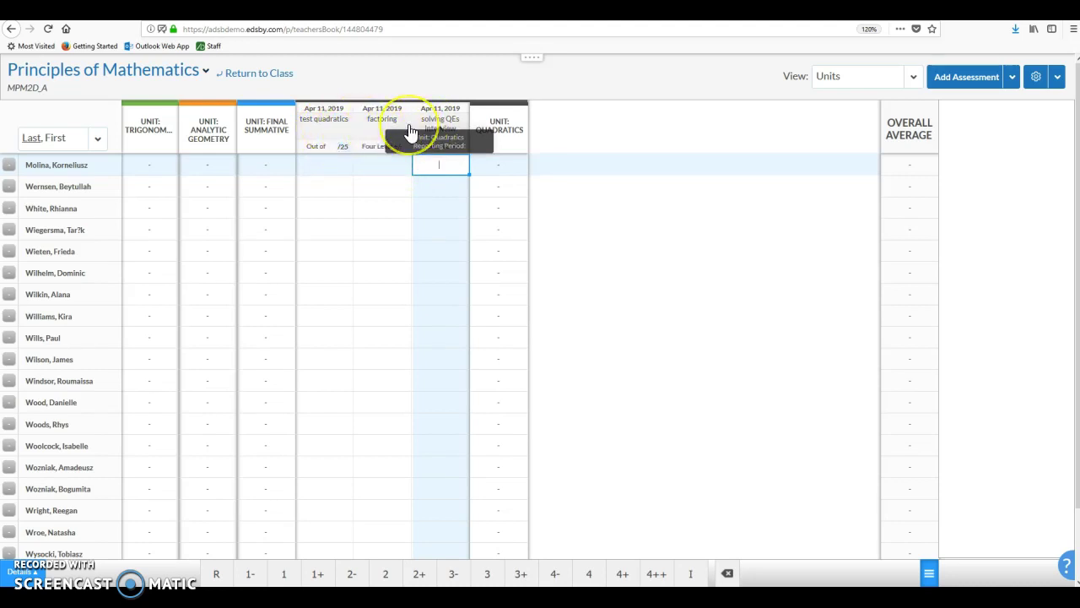
- Open the gradebook weighting, try 10 weighting points for the test quadratics project, and close the weighting settings
{"action": "left_click", "coordinate": [1038, 81]}
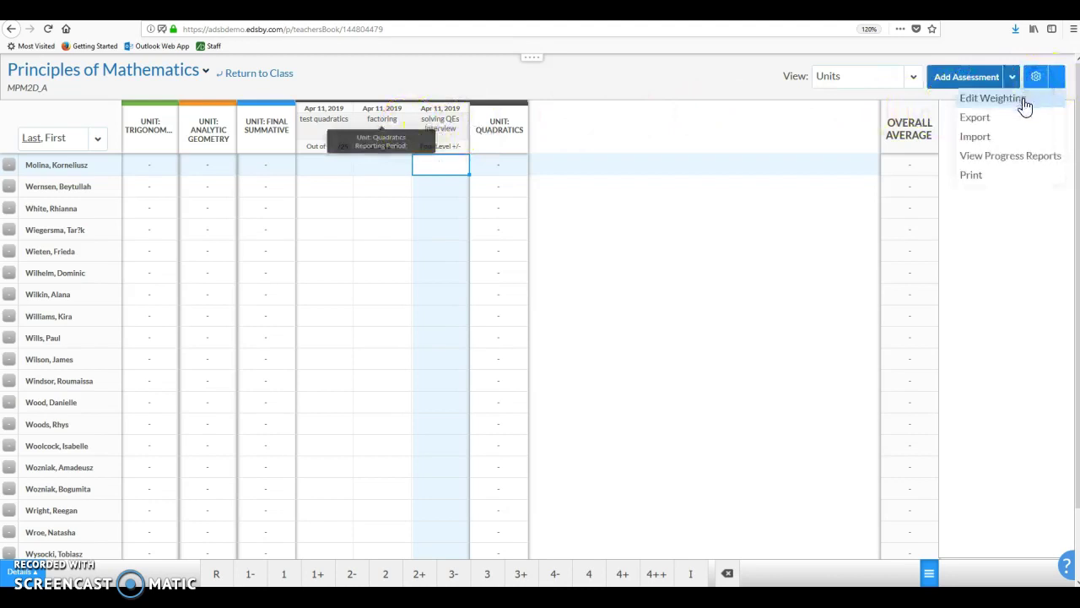
{"action": "left_click", "coordinate": [1023, 102]}
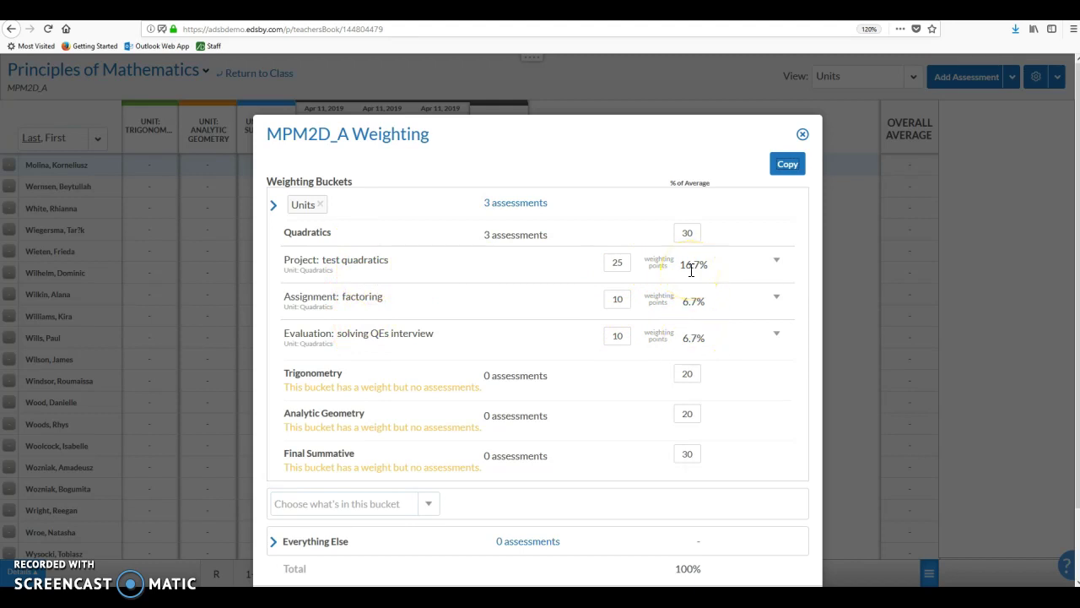
{"action": "double_click", "coordinate": [625, 262]}
{"action": "type", "text": "10"}
{"action": "key", "text": "Escape"}
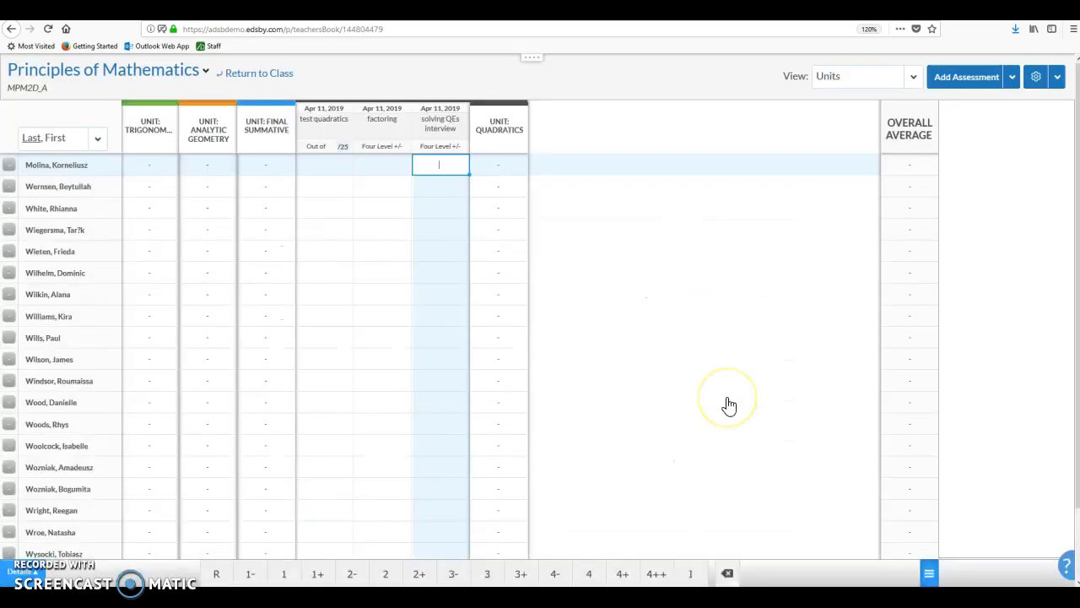